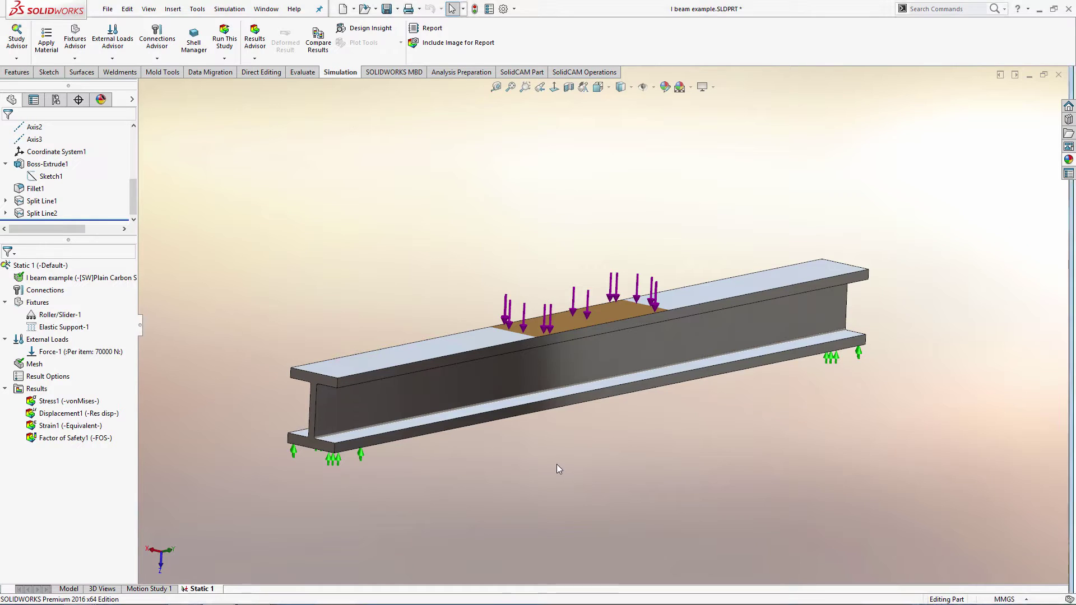
key("Left")
key("Left")
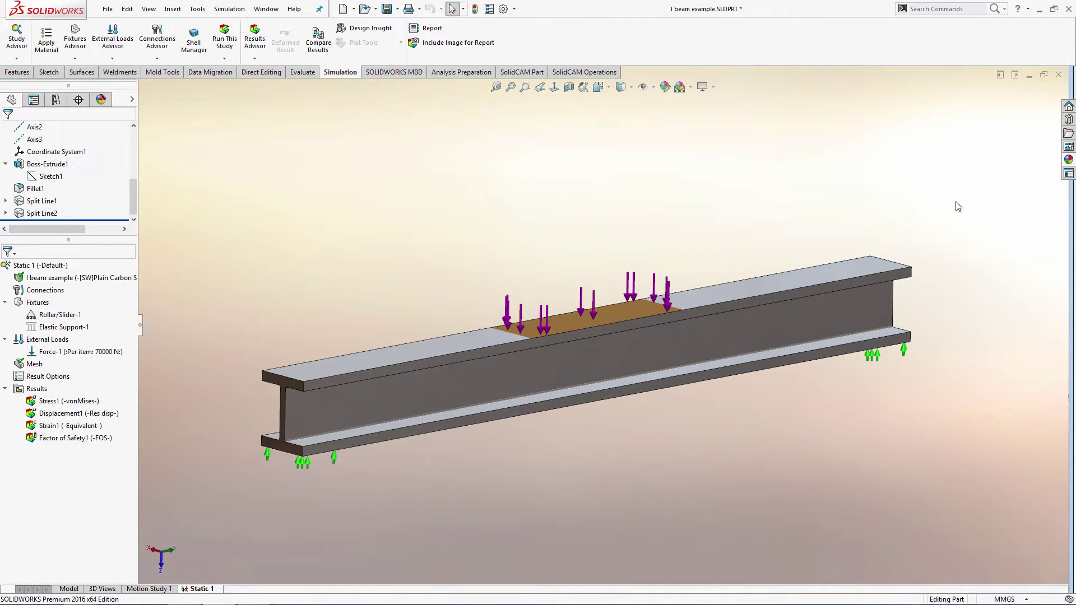
middle_click_drag(389, 321, 337, 402)
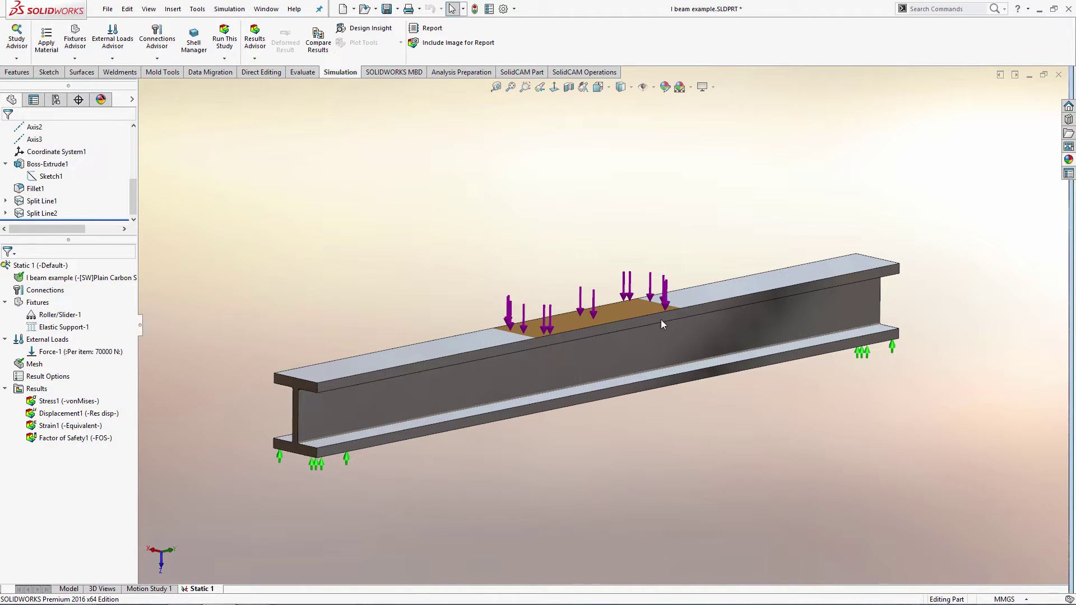
middle_click_drag(406, 421, 260, 294)
middle_click_drag(963, 459, 626, 347)
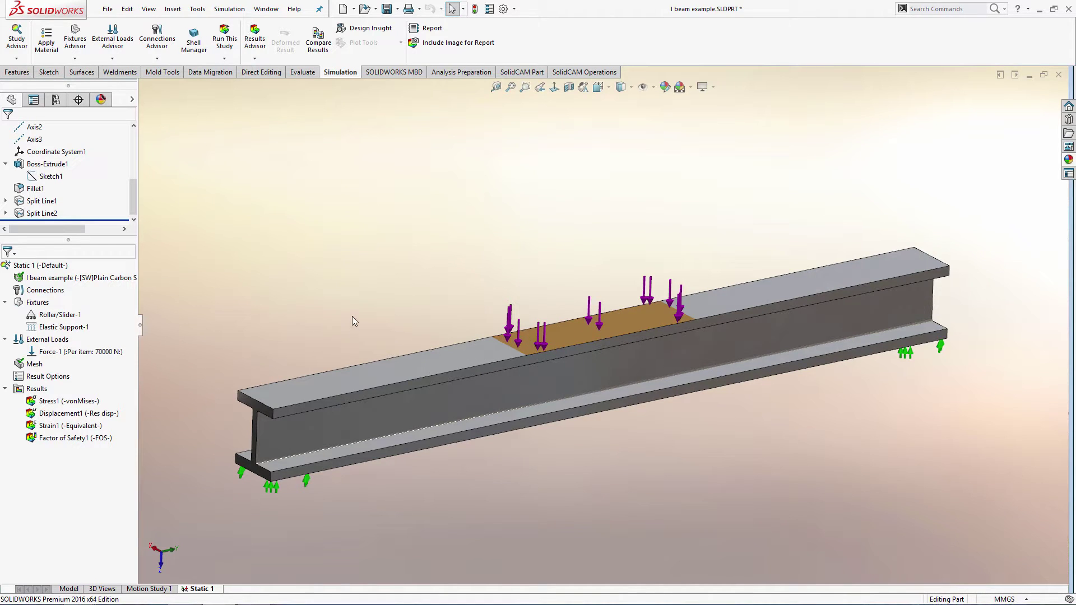
Display the Stress1 von Mises plot and inspect the stress distribution along the I-beam and at its supports.
double_click(63, 401)
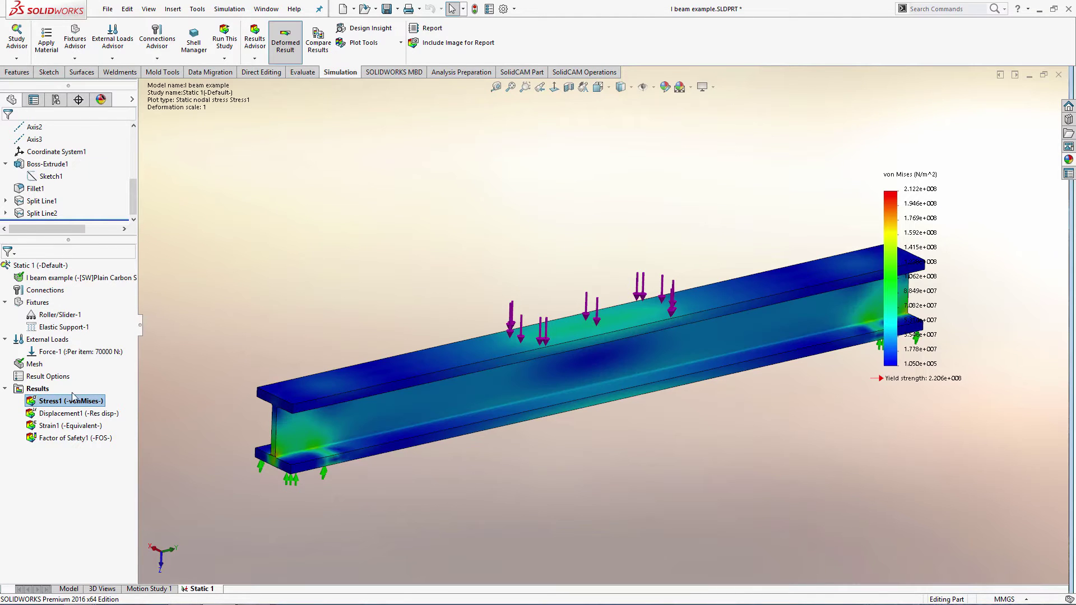
middle_click_drag(290, 321, 248, 432)
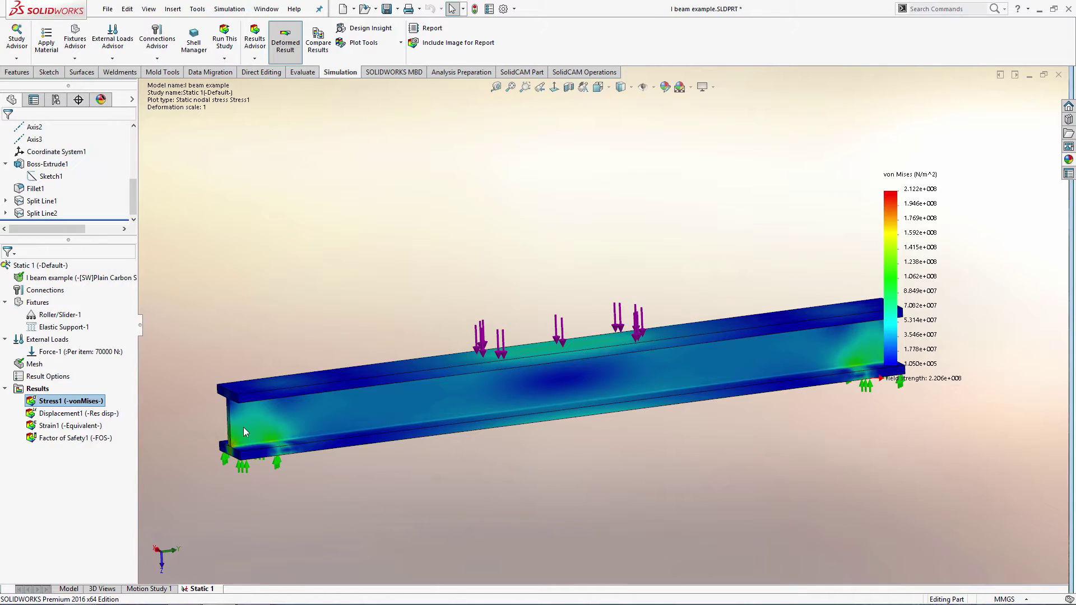
middle_click_drag(555, 370, 523, 361)
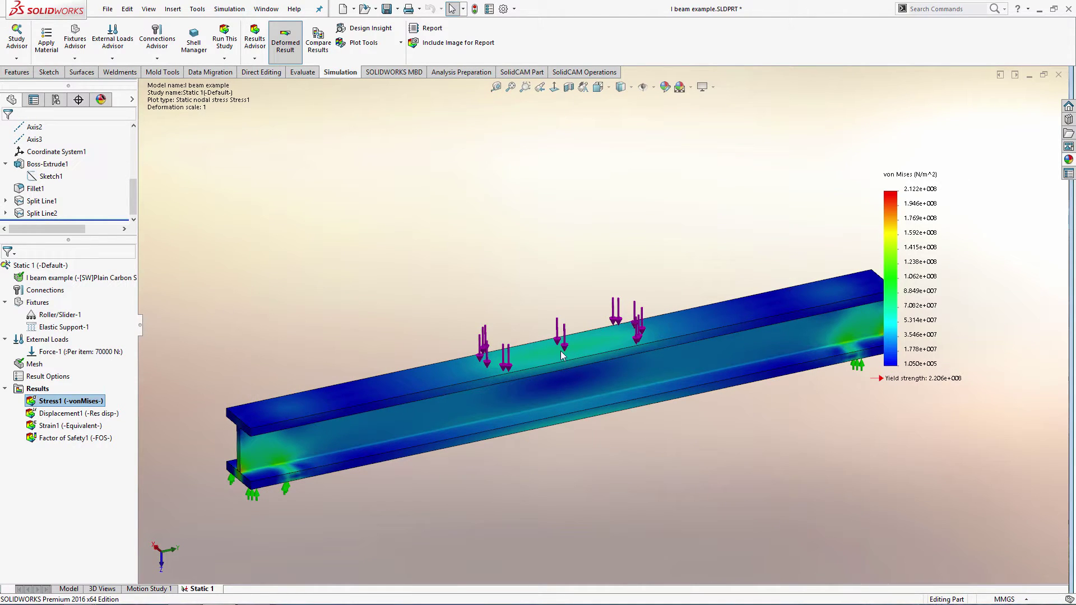
middle_click_drag(581, 338, 501, 379)
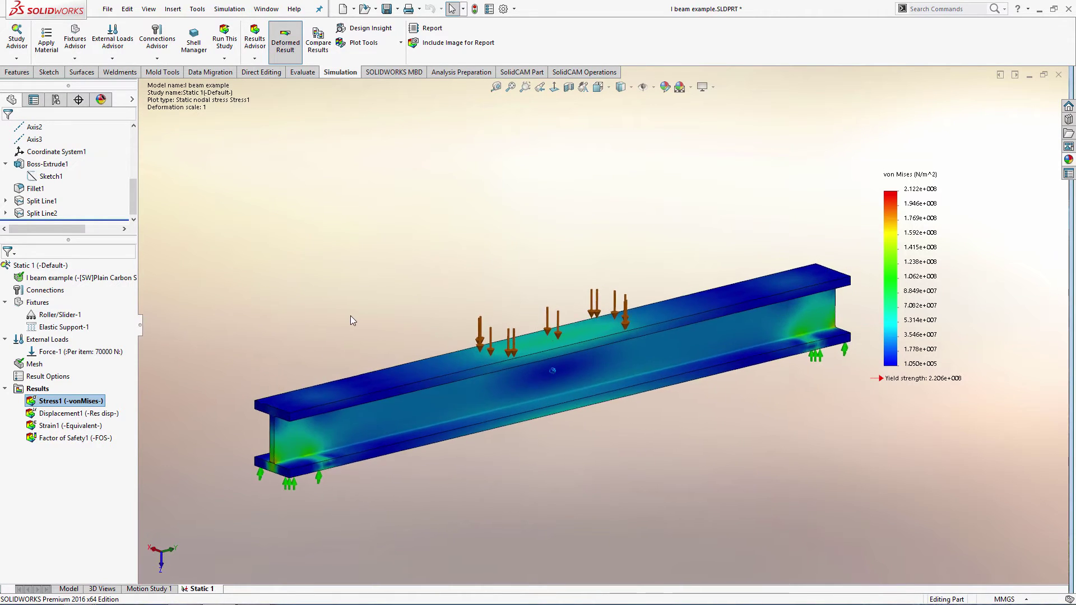
middle_click_drag(351, 315, 114, 389)
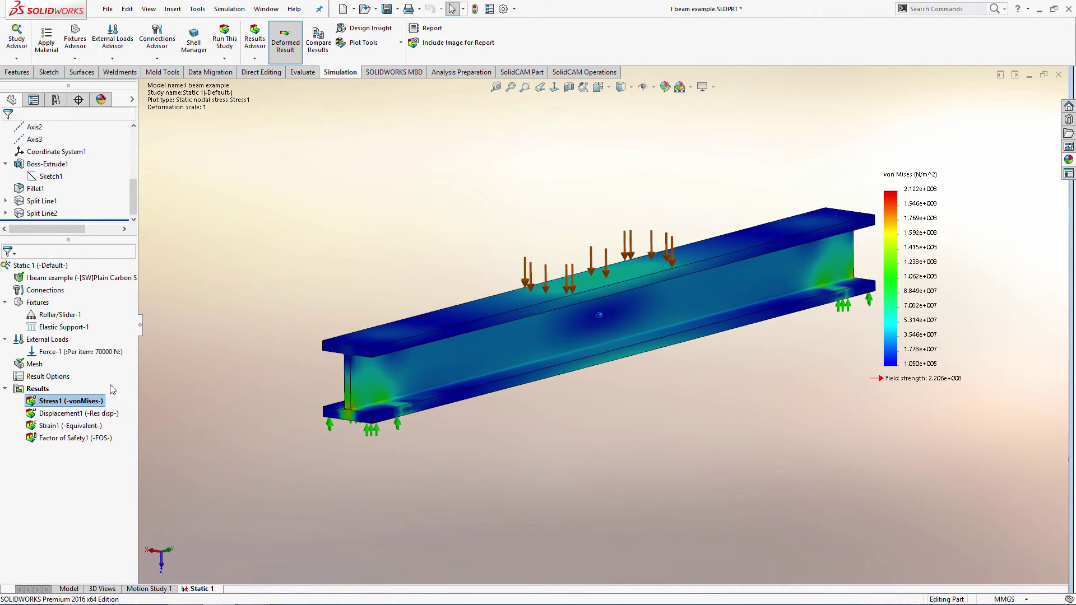
Display the Factor of Safety1 plot and move its minimum-value callout off the beam.
double_click(63, 438)
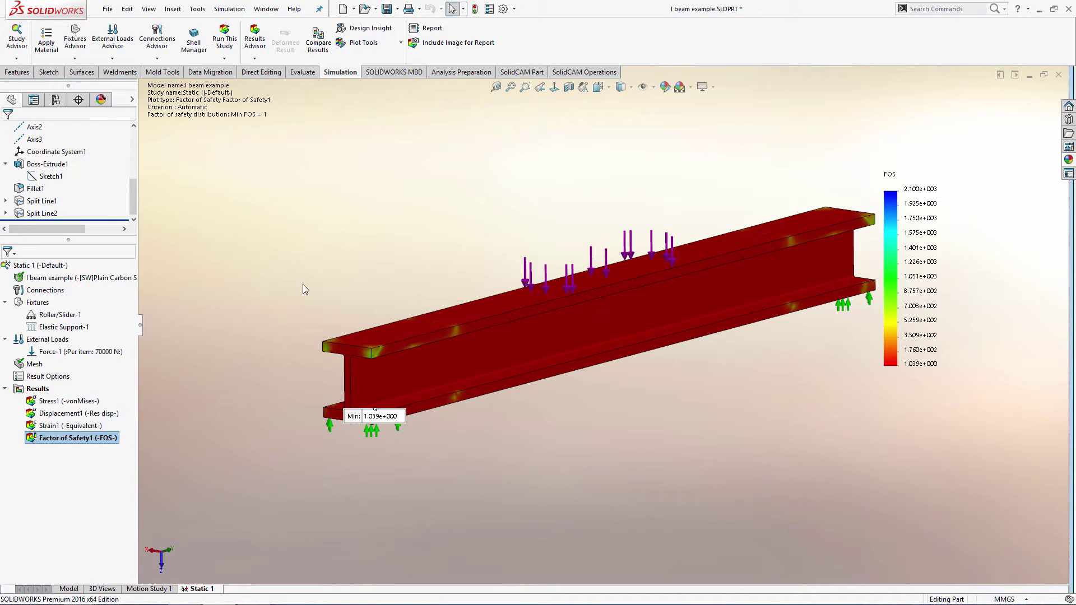
middle_click_drag(303, 284, 104, 432)
middle_click_drag(168, 443, 263, 420)
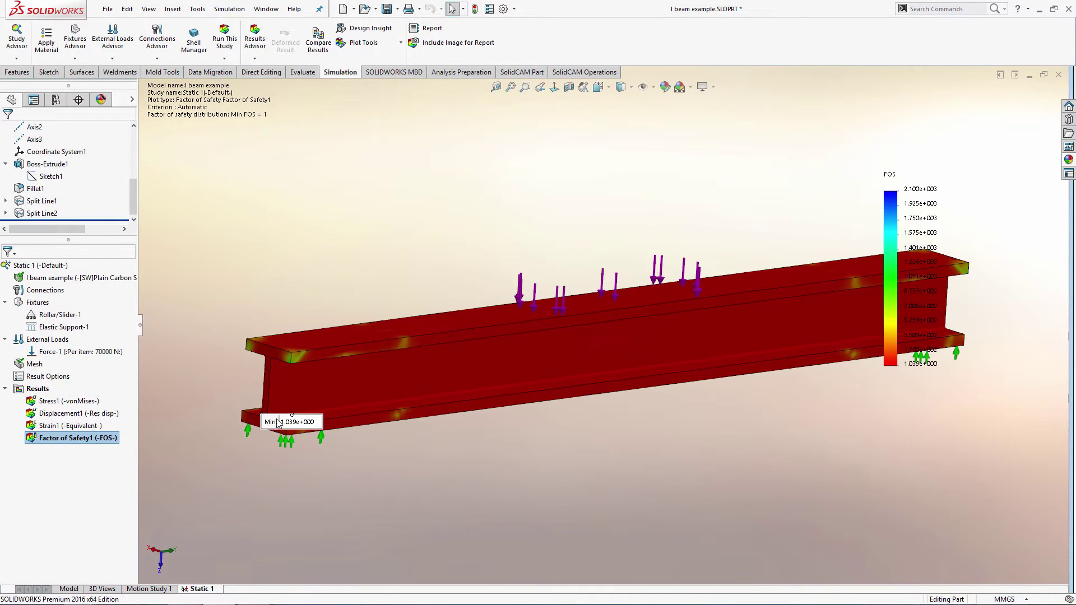
left_click_drag(276, 421, 199, 259)
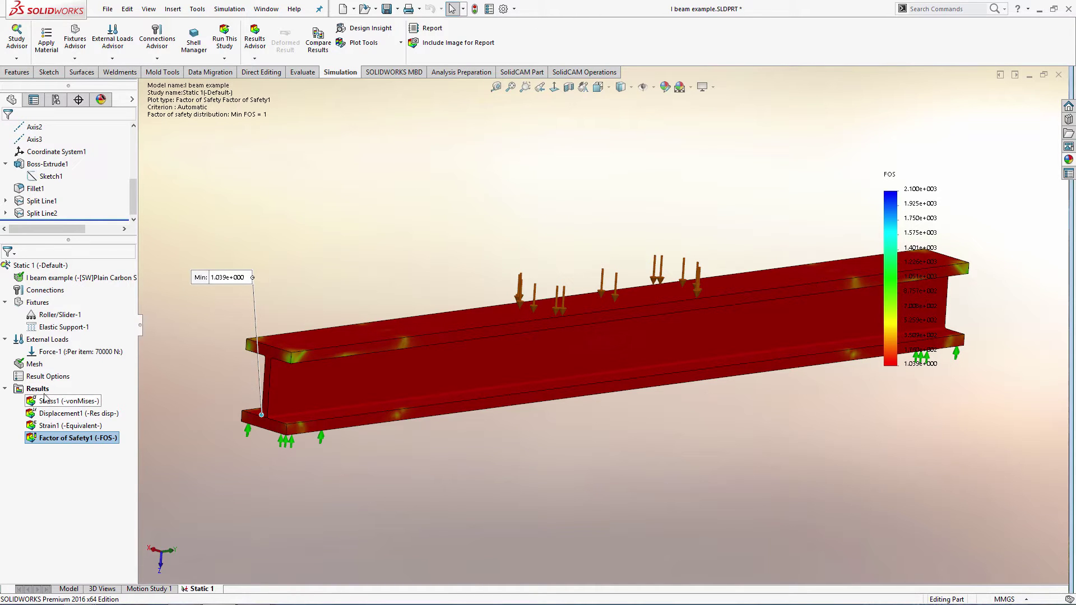
Examine the minimum factor of safety location at the beam's end from several angles, repositioning its callout beside the beam.
key("Left")
key("Left")
key("Left")
key("Left")
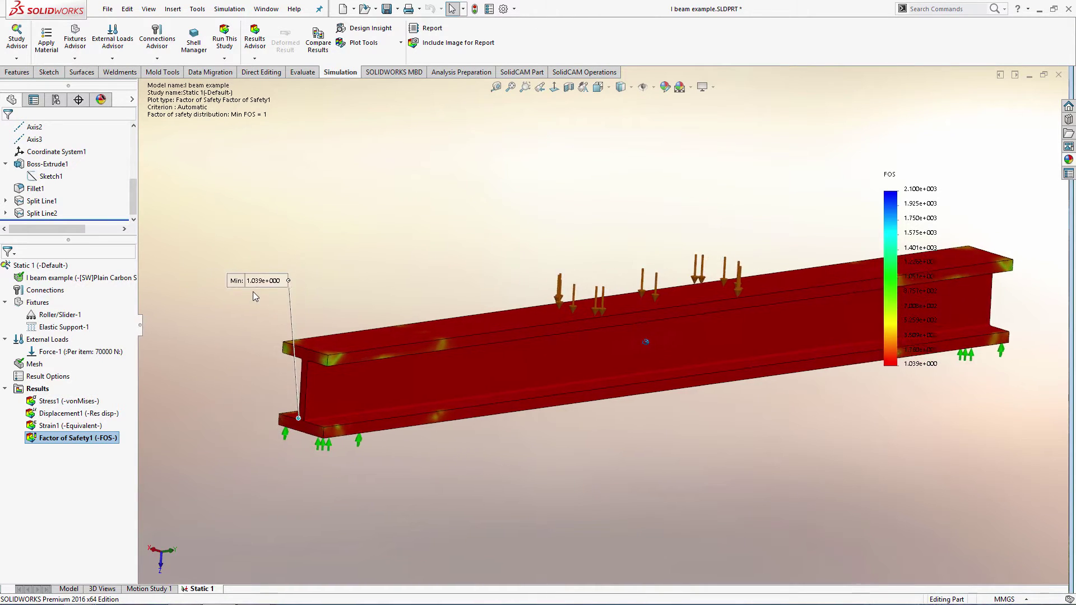
mouse_move(213, 311)
left_mouse_down()
mouse_move(229, 327)
mouse_move(261, 251)
mouse_move(263, 276)
left_mouse_up()
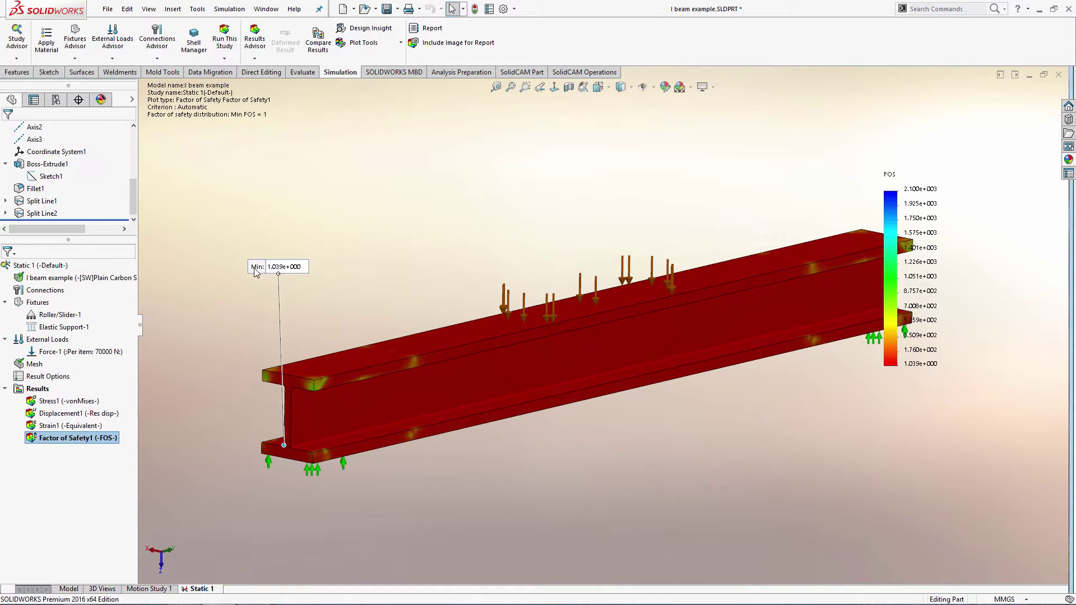
left_click_drag(255, 272, 174, 327)
key("Right")
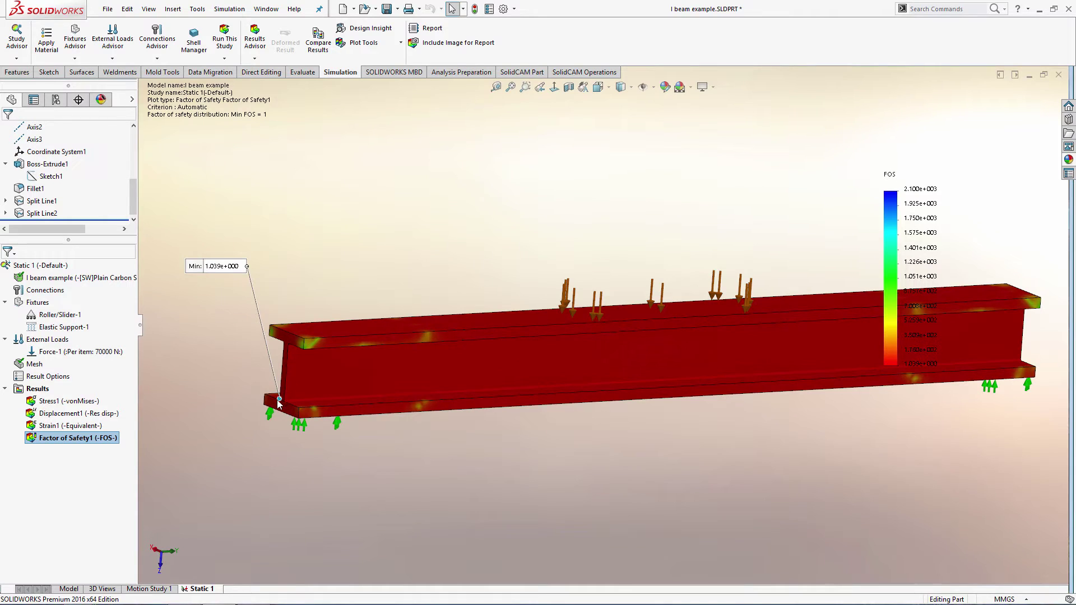
key("Right")
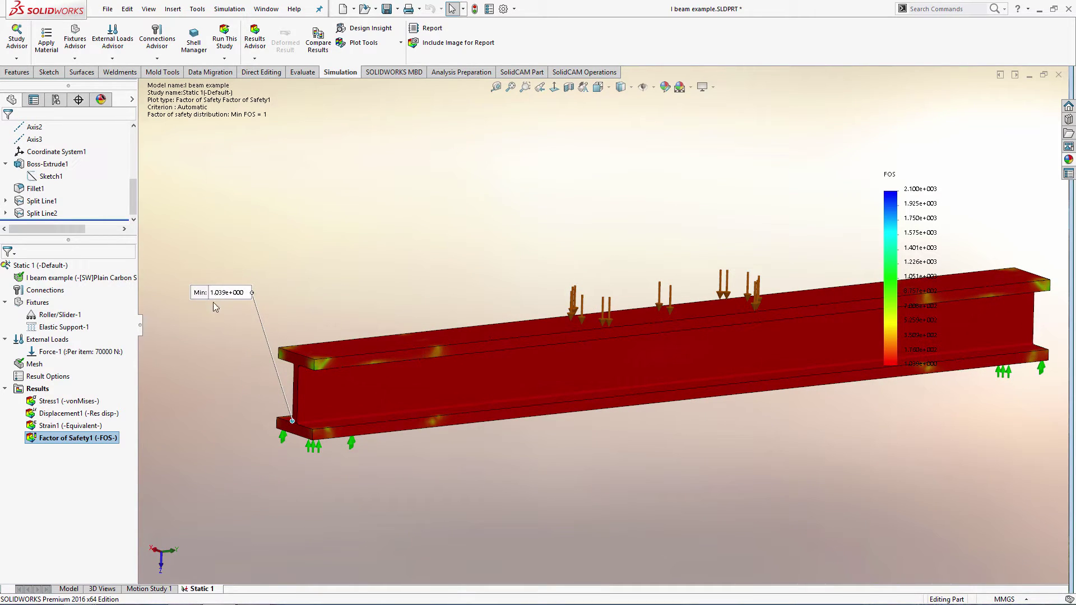
middle_click_drag(215, 296, 373, 352)
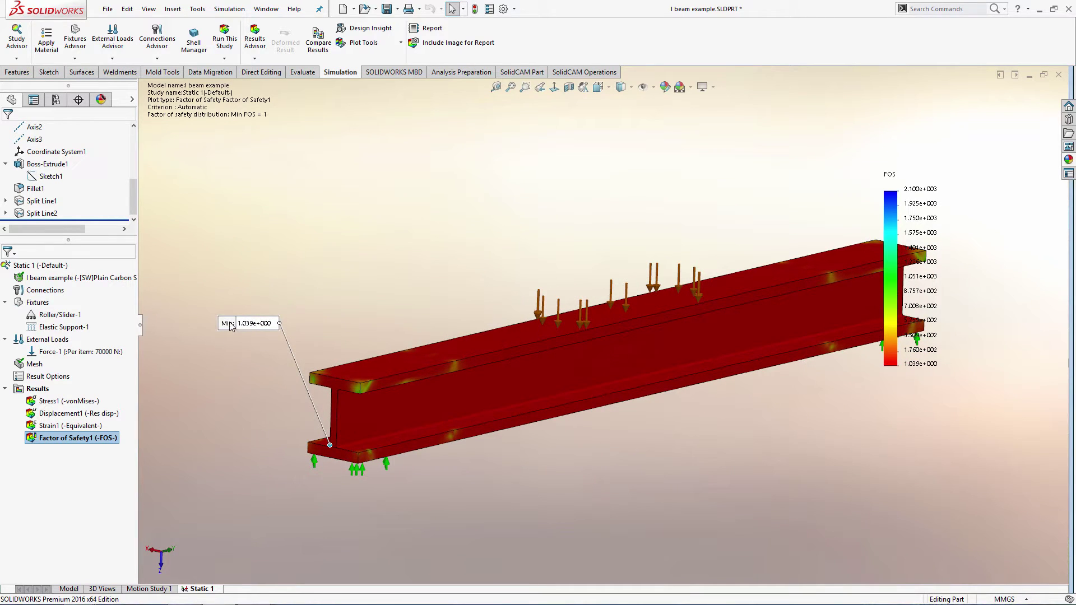
left_click_drag(236, 328, 219, 362)
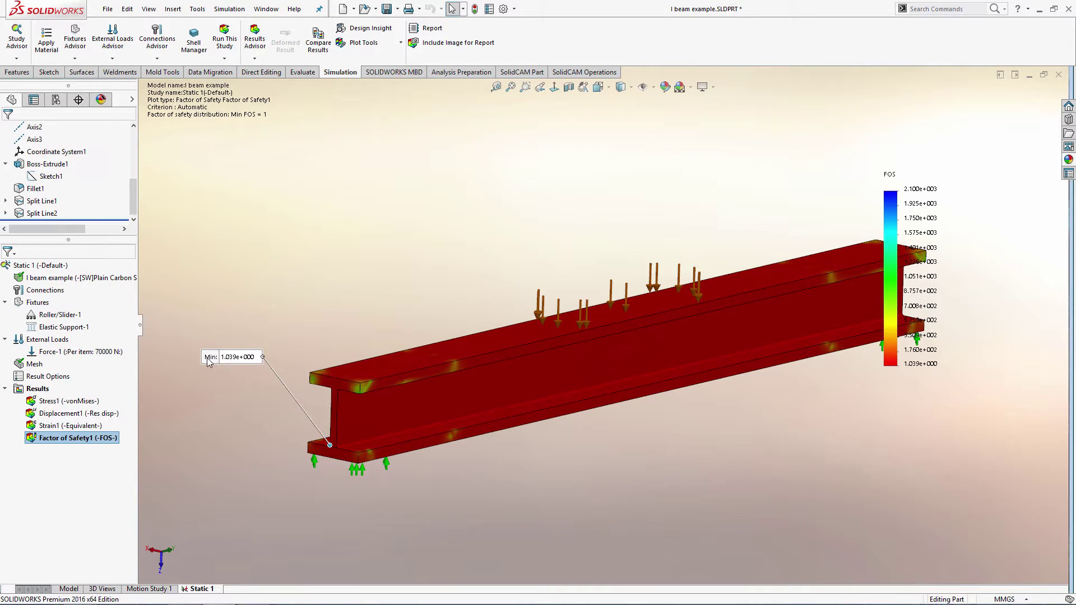
left_click_drag(211, 362, 200, 379)
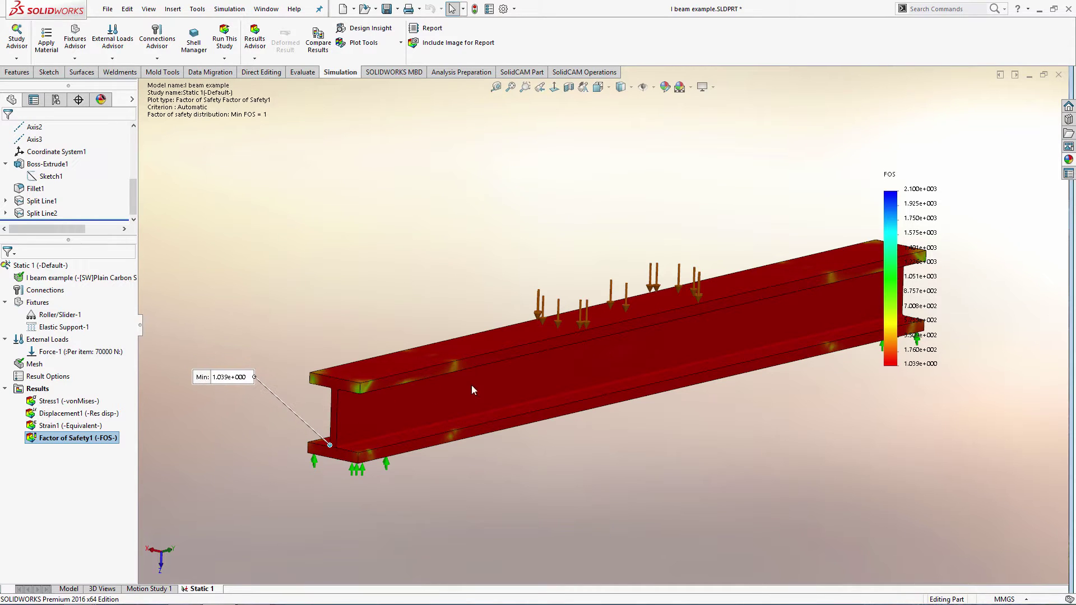
mouse_move(485, 382)
middle_mouse_down()
mouse_move(364, 356)
mouse_move(337, 335)
mouse_move(349, 442)
mouse_move(391, 422)
mouse_move(398, 445)
middle_mouse_up()
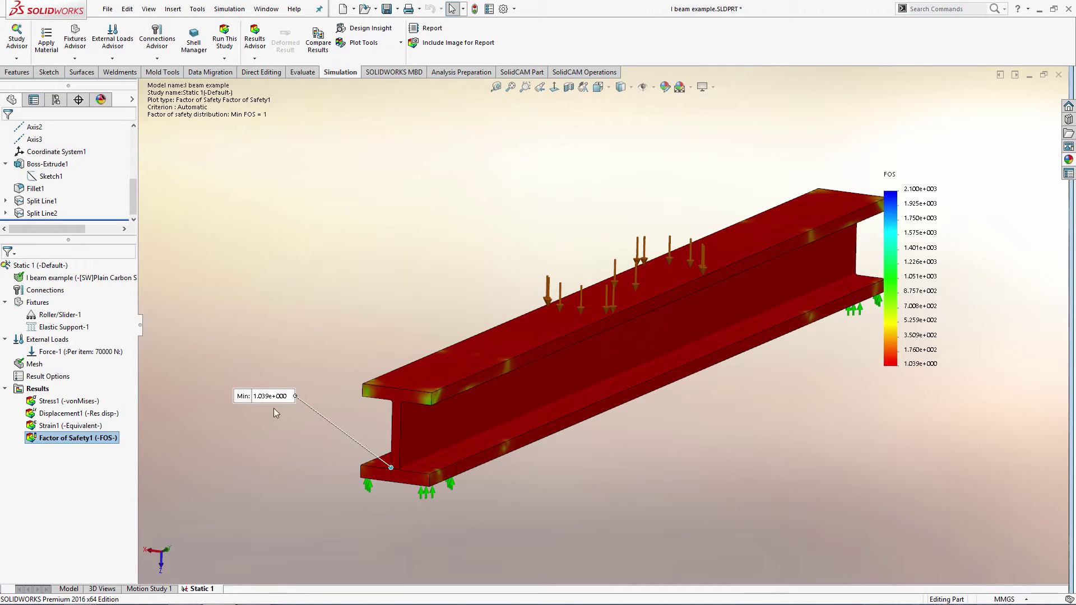
left_click_drag(241, 400, 237, 412)
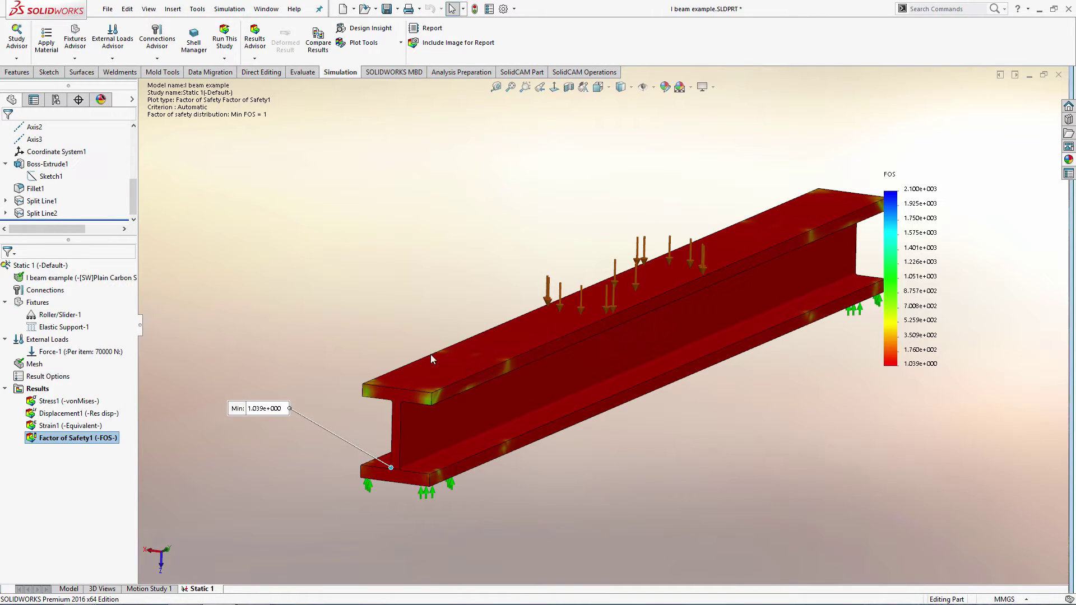
middle_click_drag(453, 282, 377, 539)
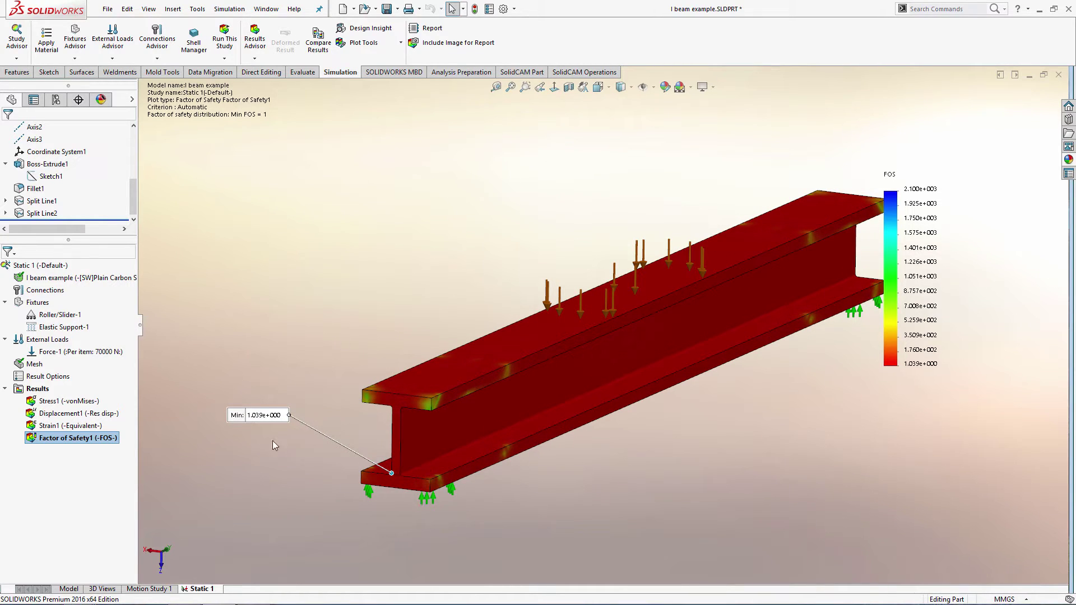
mouse_move(236, 417)
left_mouse_down()
mouse_move(224, 437)
mouse_move(244, 434)
left_mouse_up()
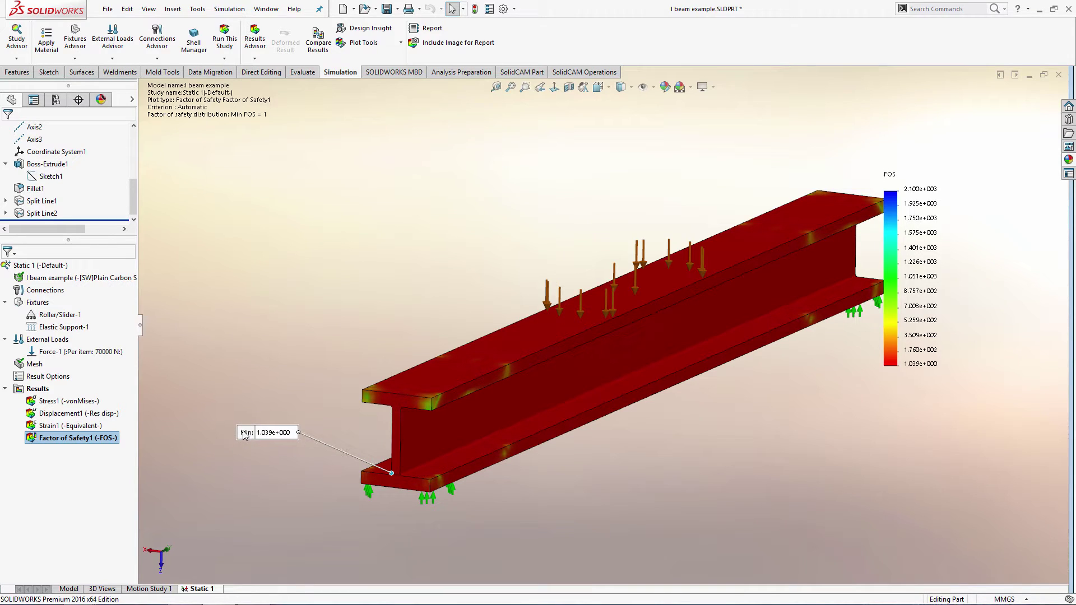
Create a new design study for the I-beam and enlarge its study area.
right_click(200, 590)
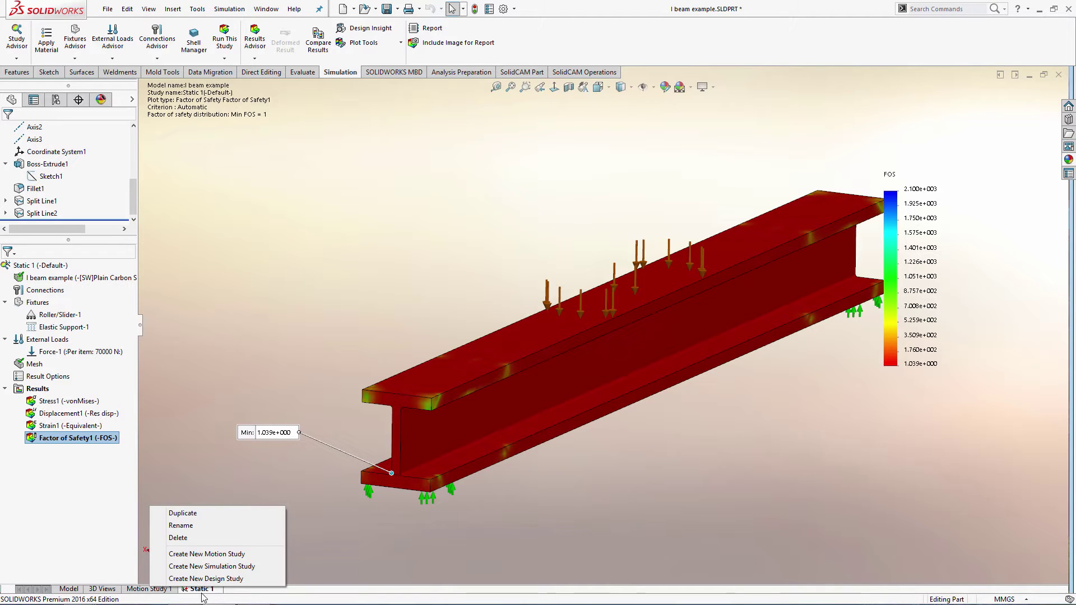
left_click(207, 590)
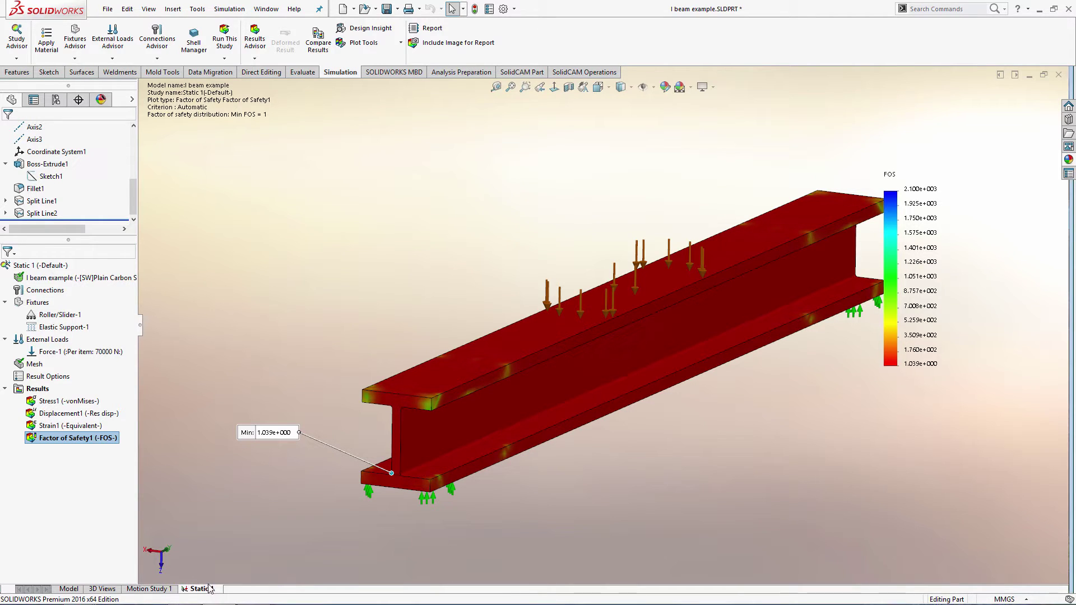
right_click(203, 588)
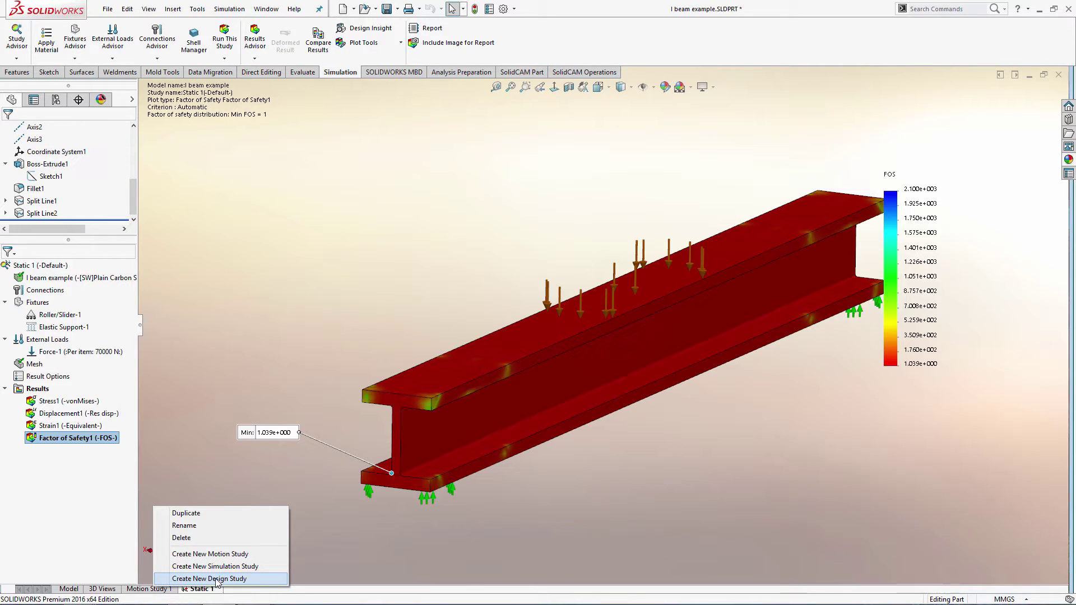
left_click(216, 579)
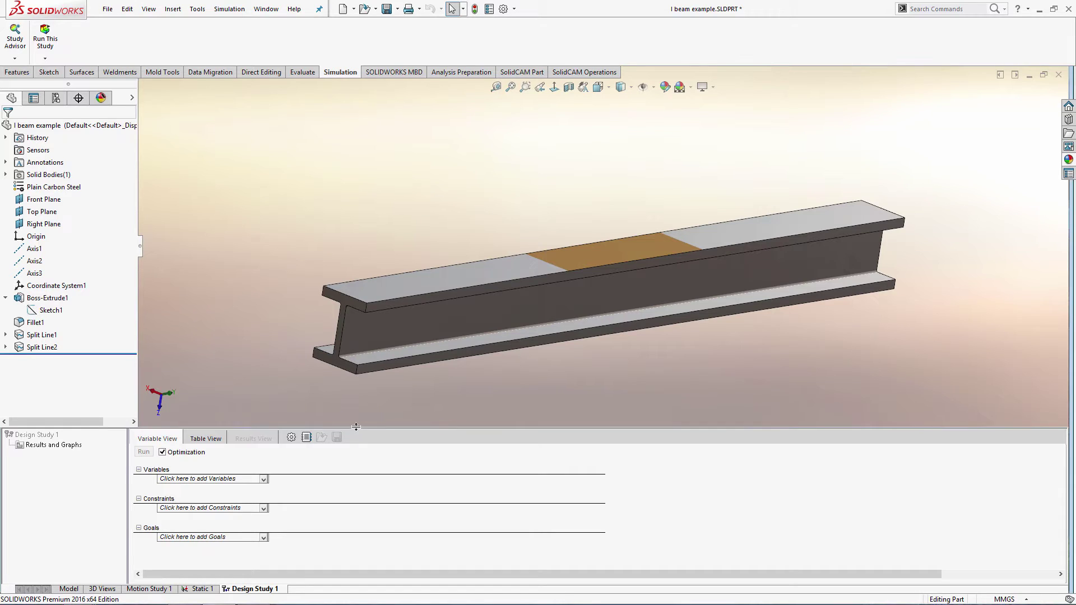
left_click_drag(356, 427, 359, 396)
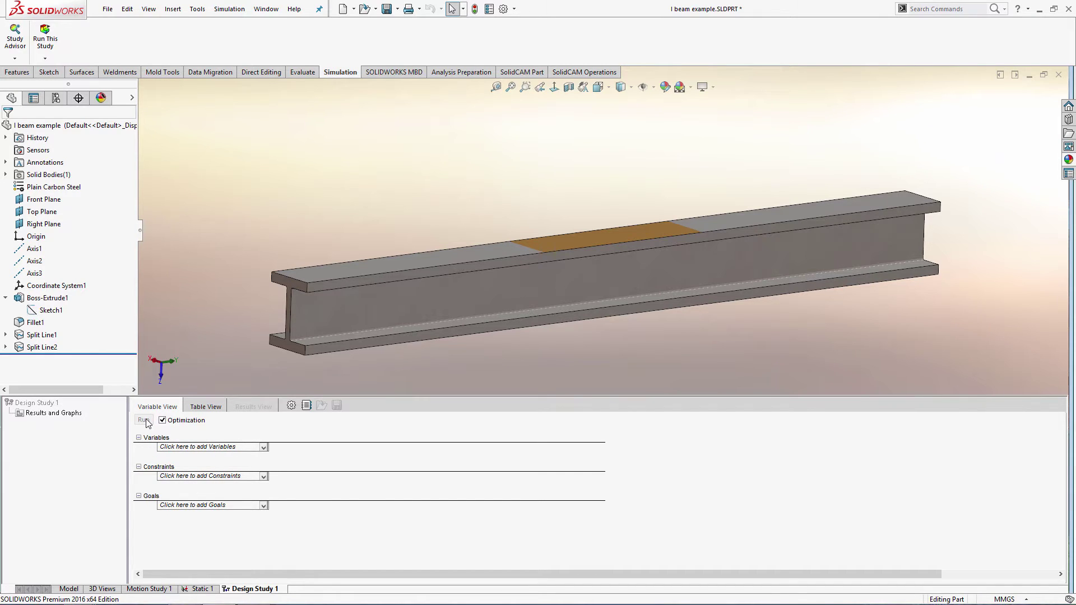
Add a model-dimension parameter named Height to the design study, linked to the I-beam profile's 150 mm vertical dimension.
left_click(264, 448)
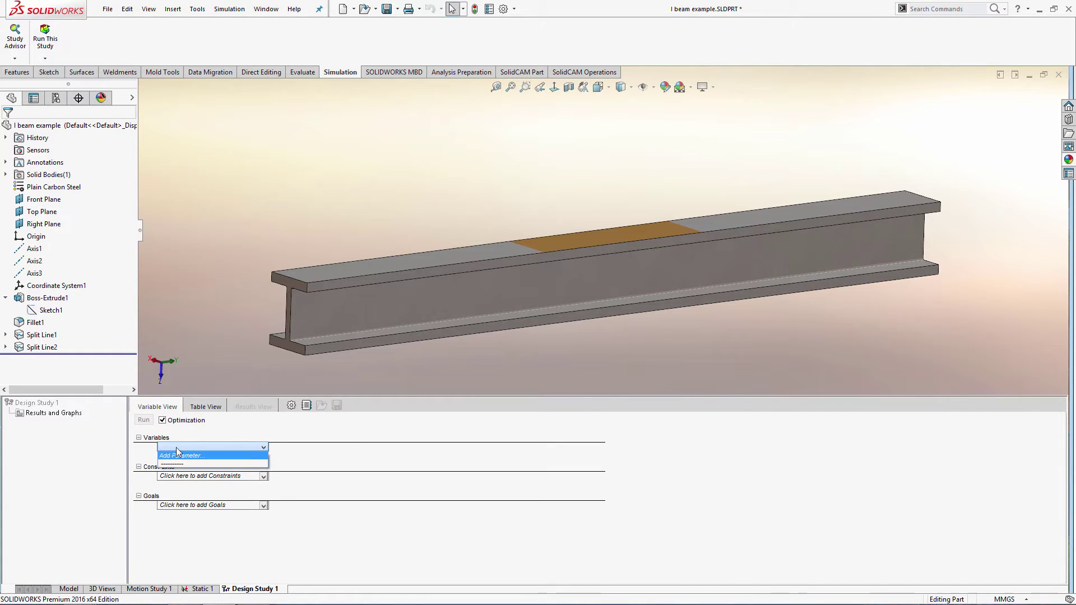
left_click(187, 455)
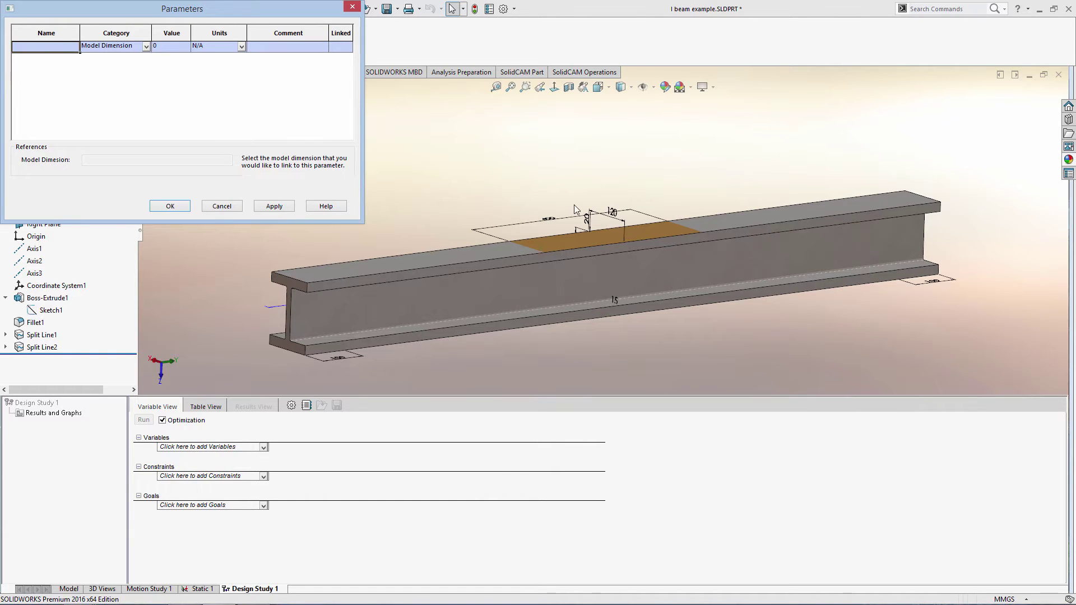
middle_click_drag(574, 204, 843, 324)
scroll(583, 241, "down", 5)
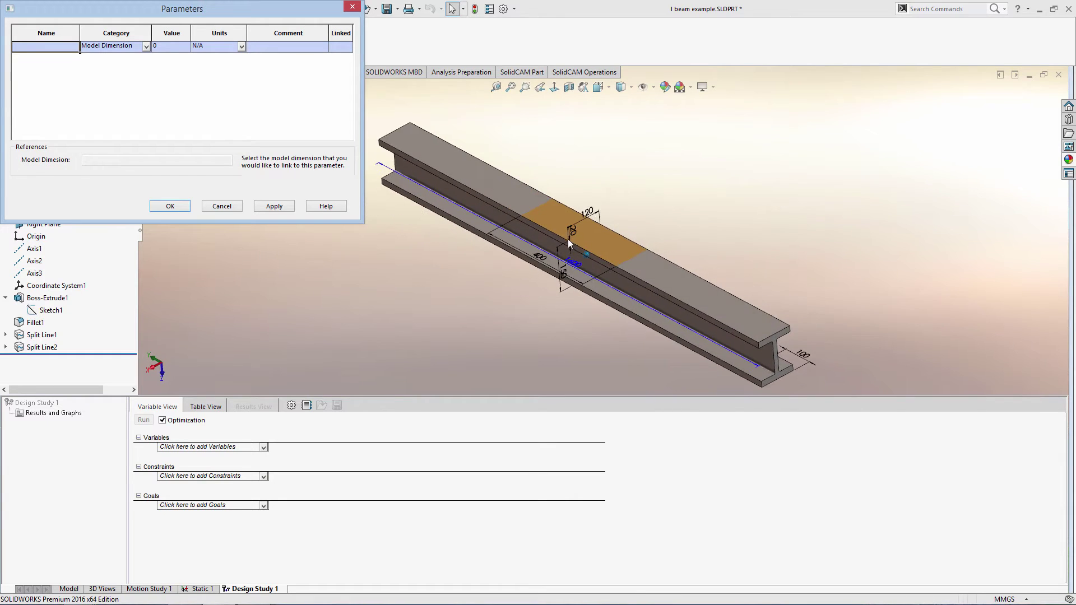
scroll(583, 241, "up", 4)
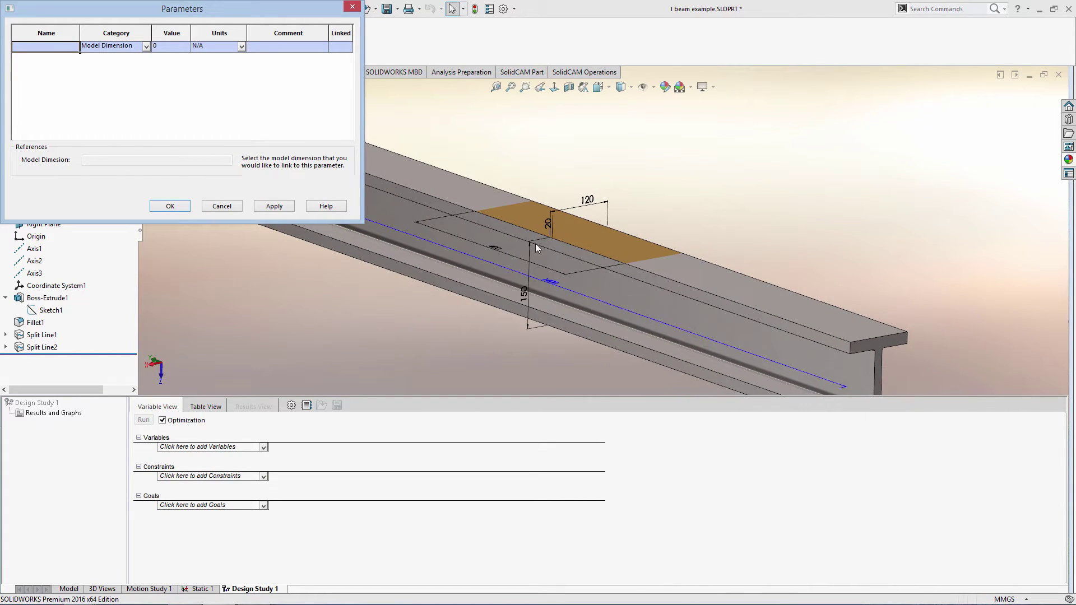
scroll(527, 303, "up", 4)
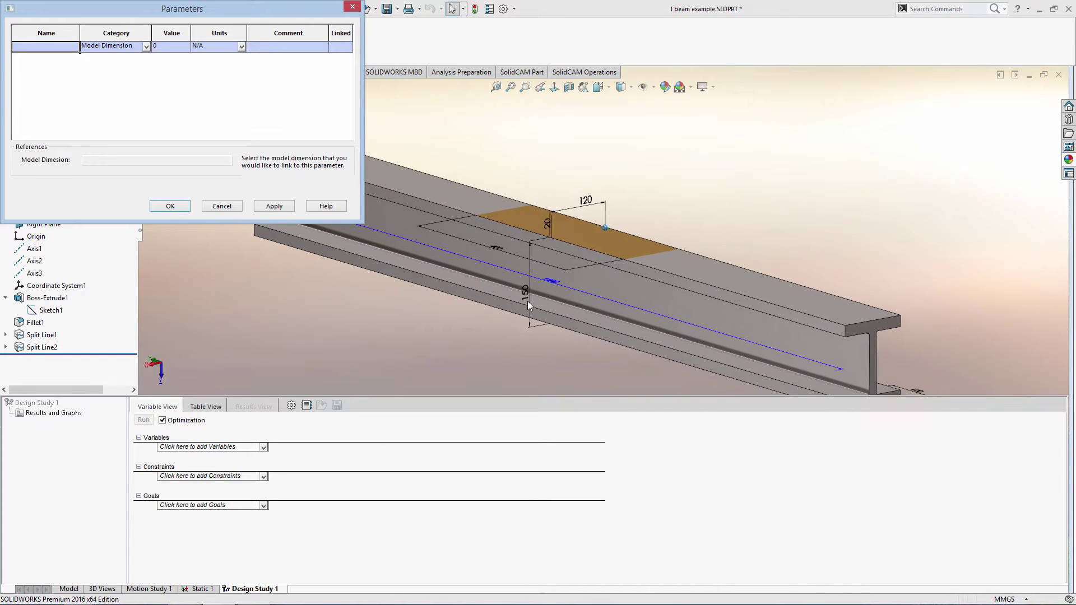
scroll(516, 303, "down", 4)
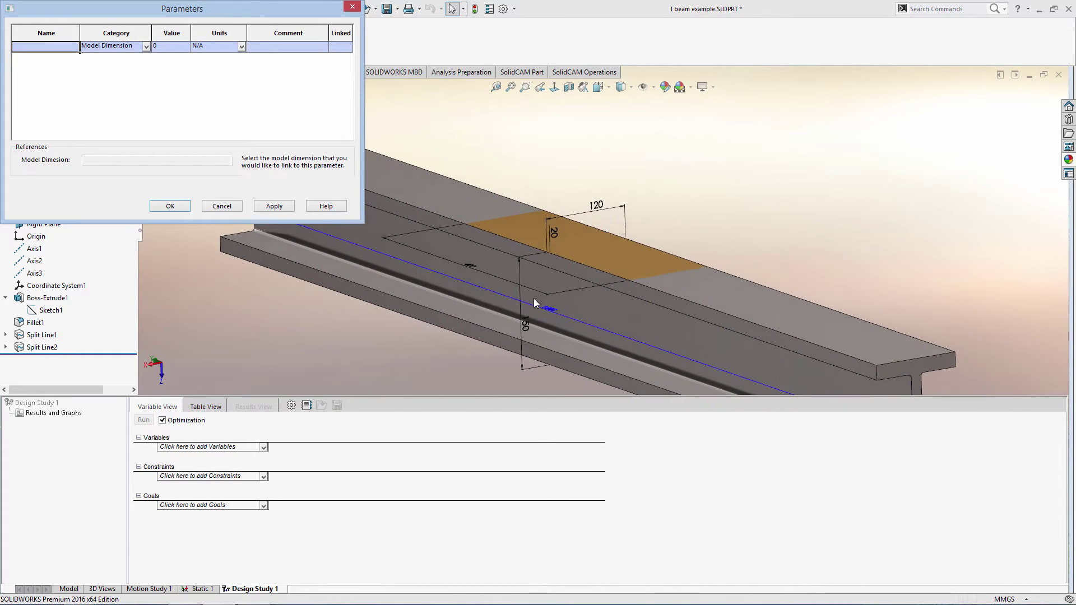
scroll(516, 315, "up", 2)
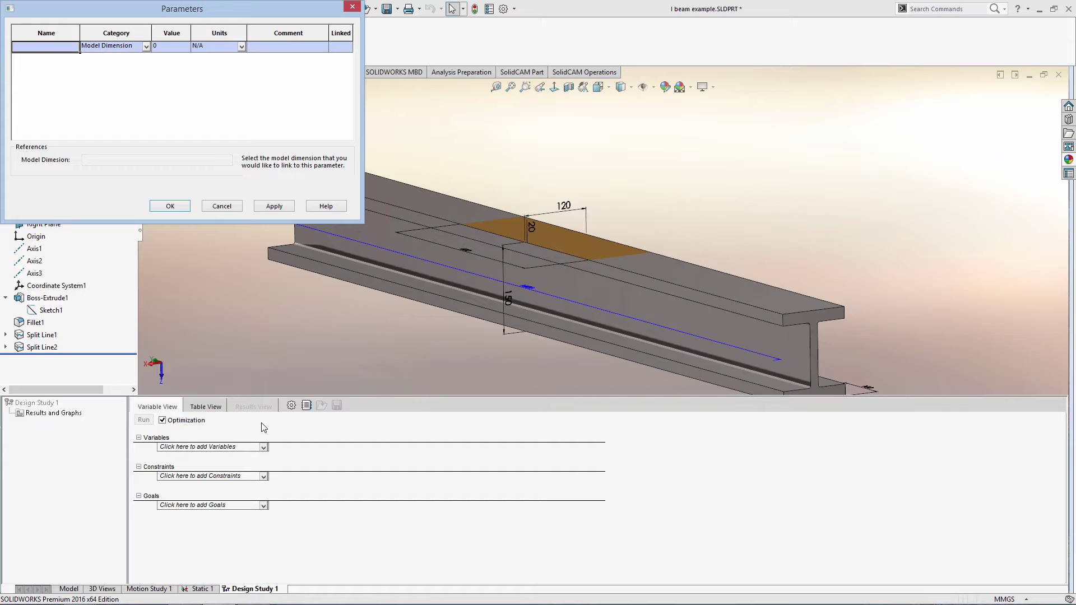
middle_click_drag(348, 370, 385, 291)
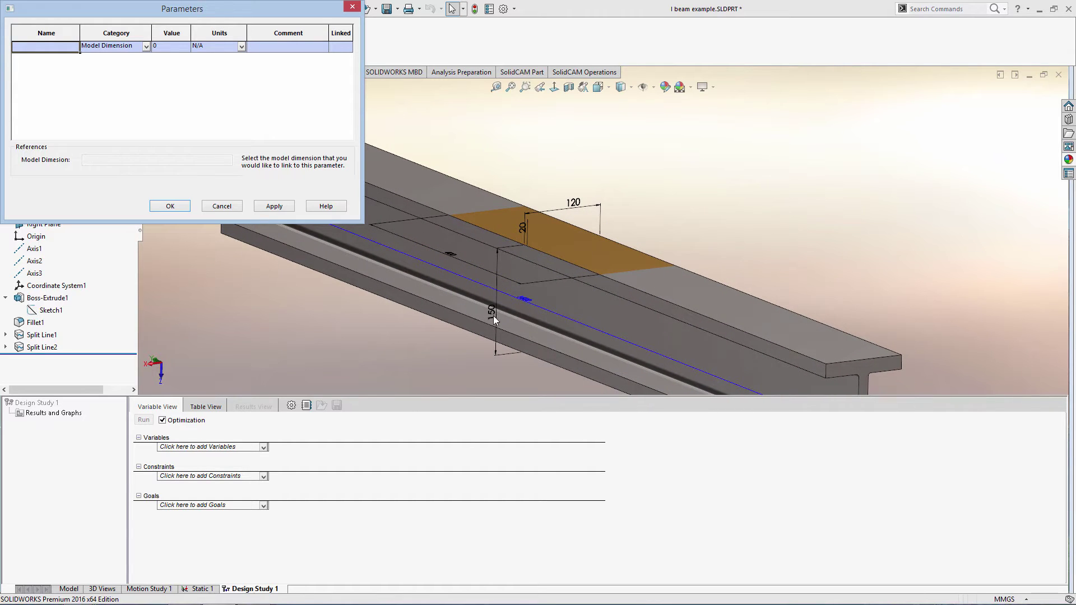
middle_click_drag(493, 311, 502, 287)
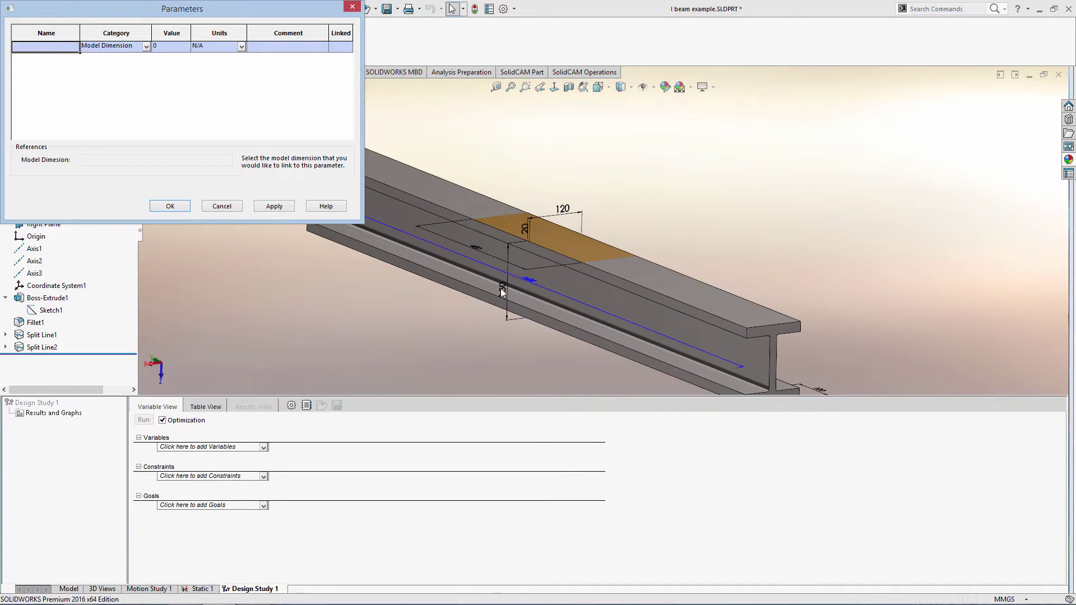
left_click(502, 289)
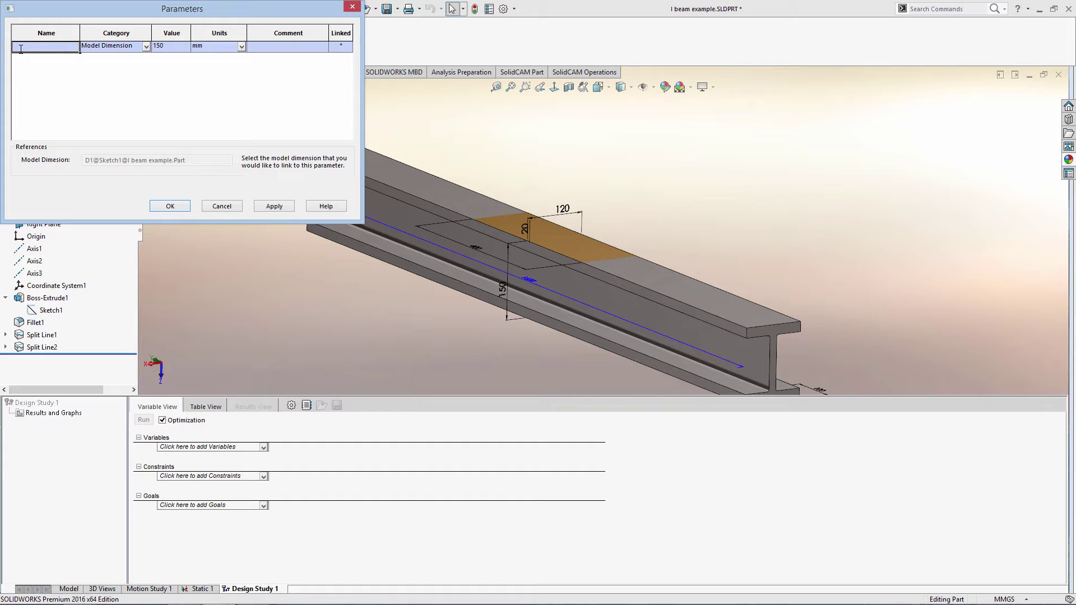
type("Height")
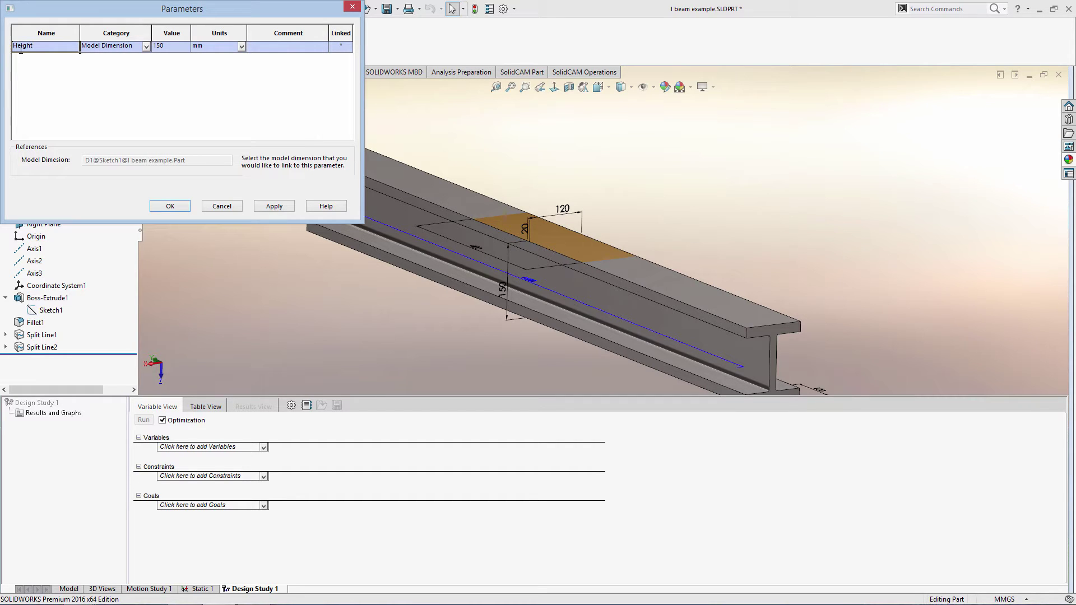
key("Tab")
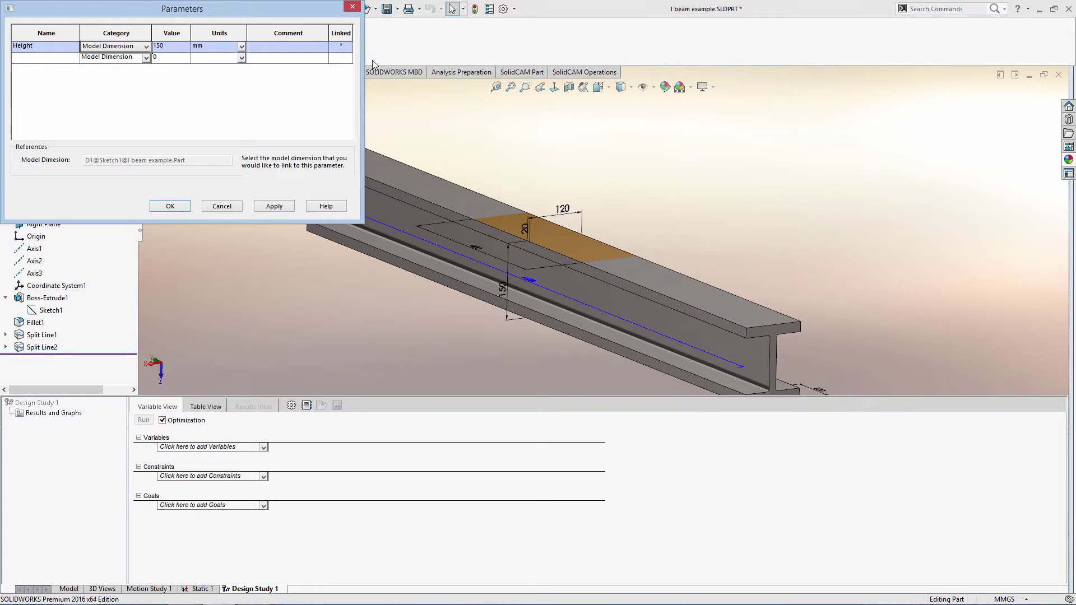
Add a second parameter named Width, linked to the 120 mm flange width dimension.
left_click(36, 60)
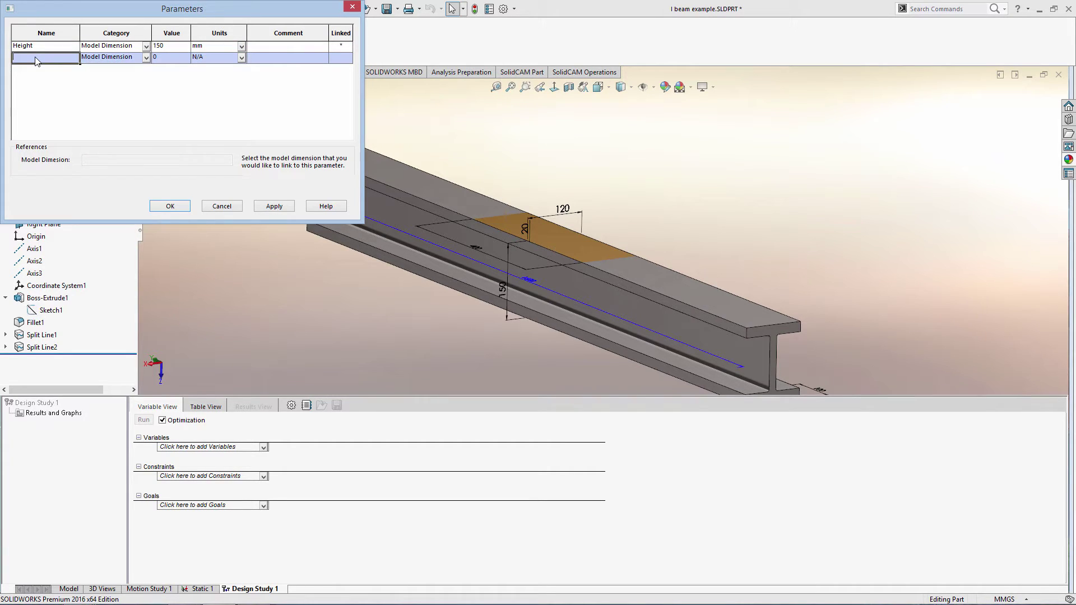
left_click(563, 211)
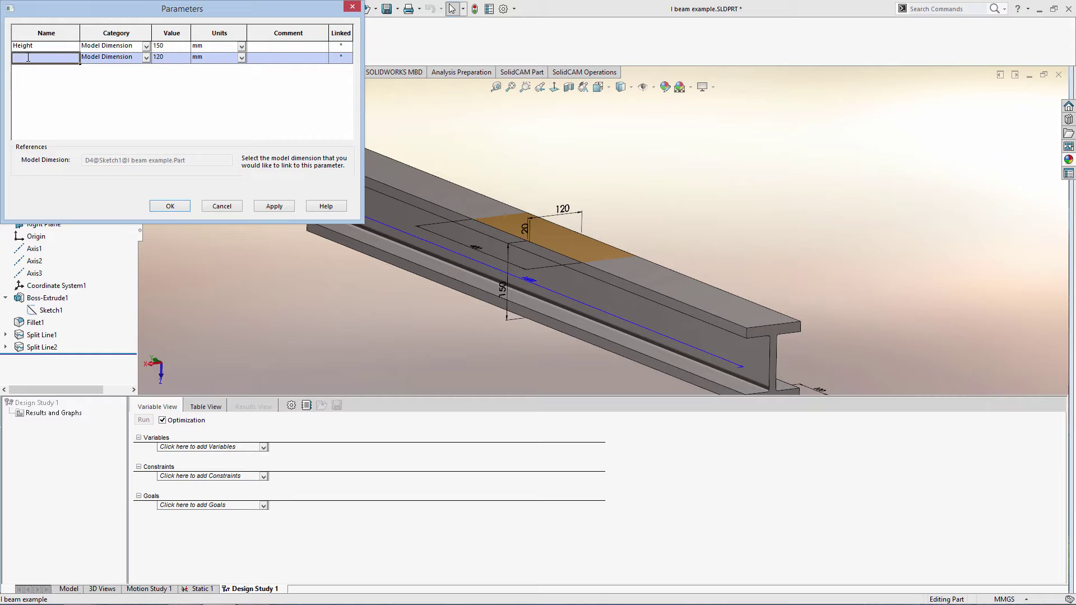
type("Width")
key("Tab")
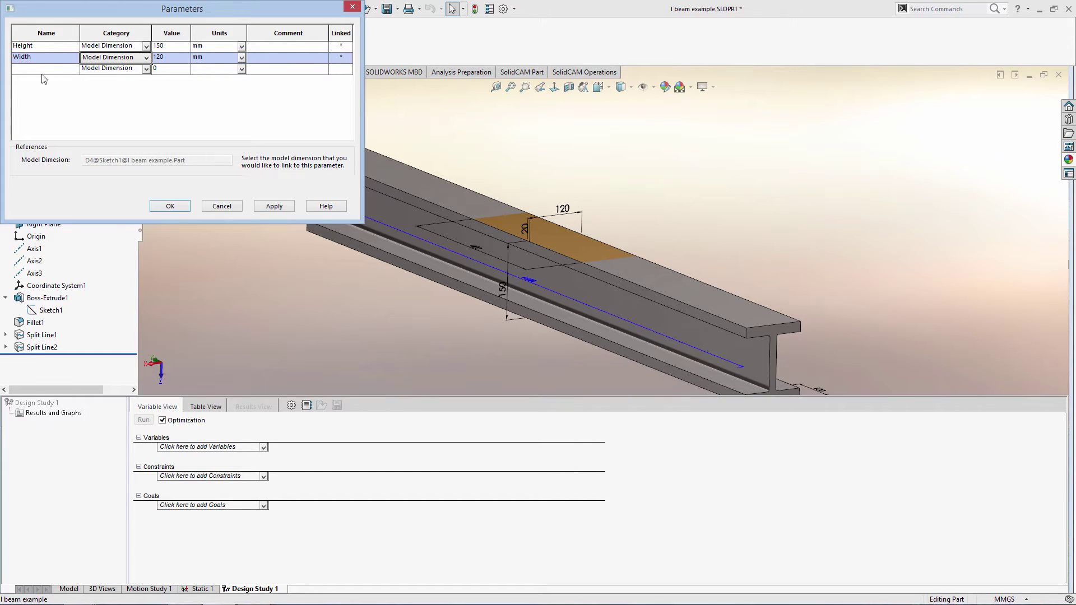
key("Tab")
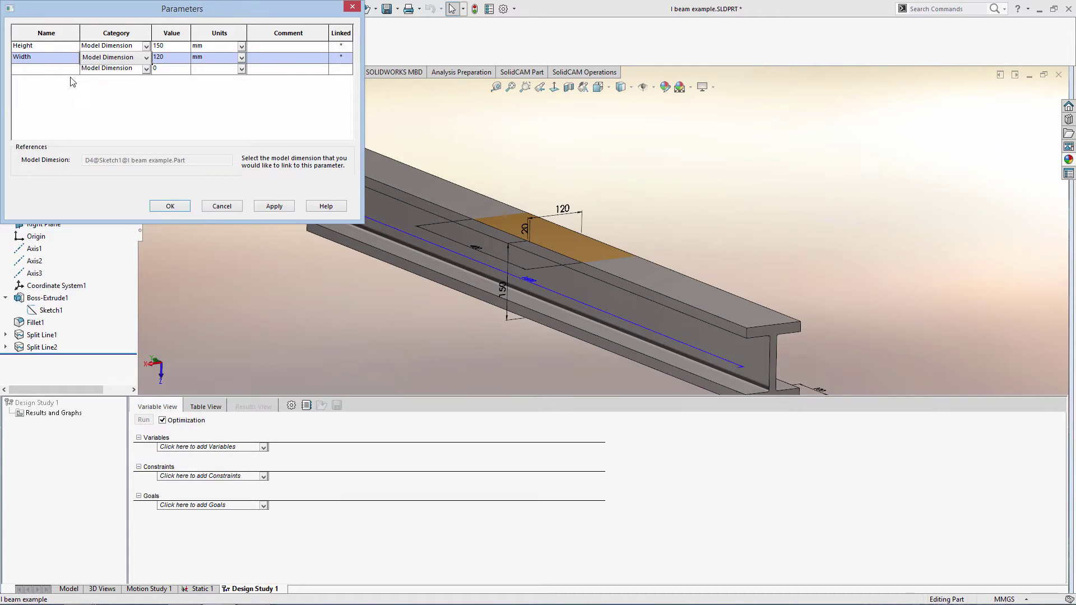
Add a third parameter named Thickness, linked to the 20 mm flange thickness dimension, and accept the parameter list.
left_click(31, 69)
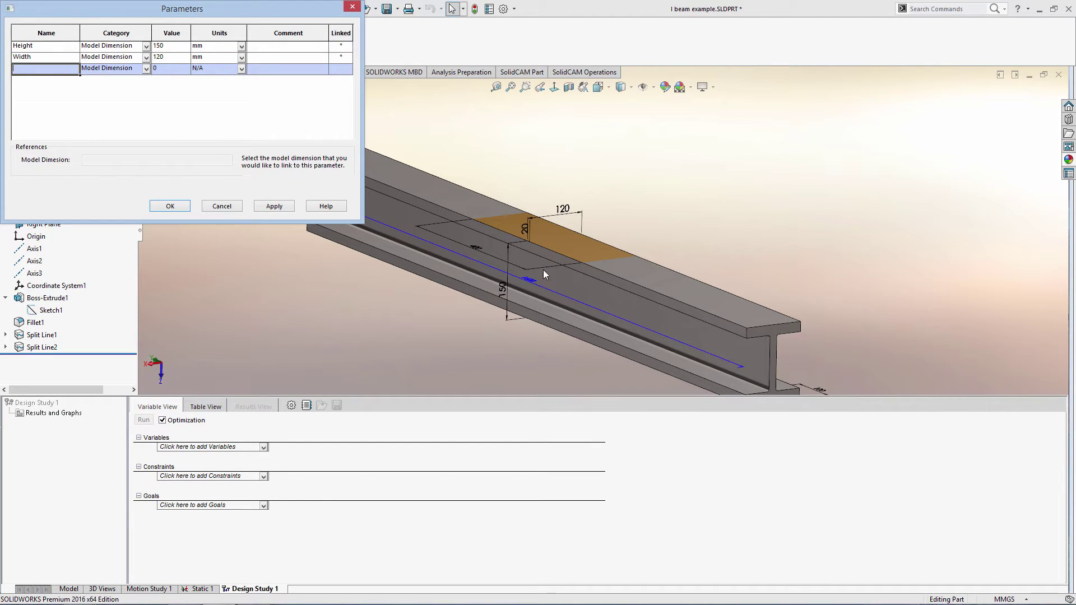
scroll(634, 207, "down", 3)
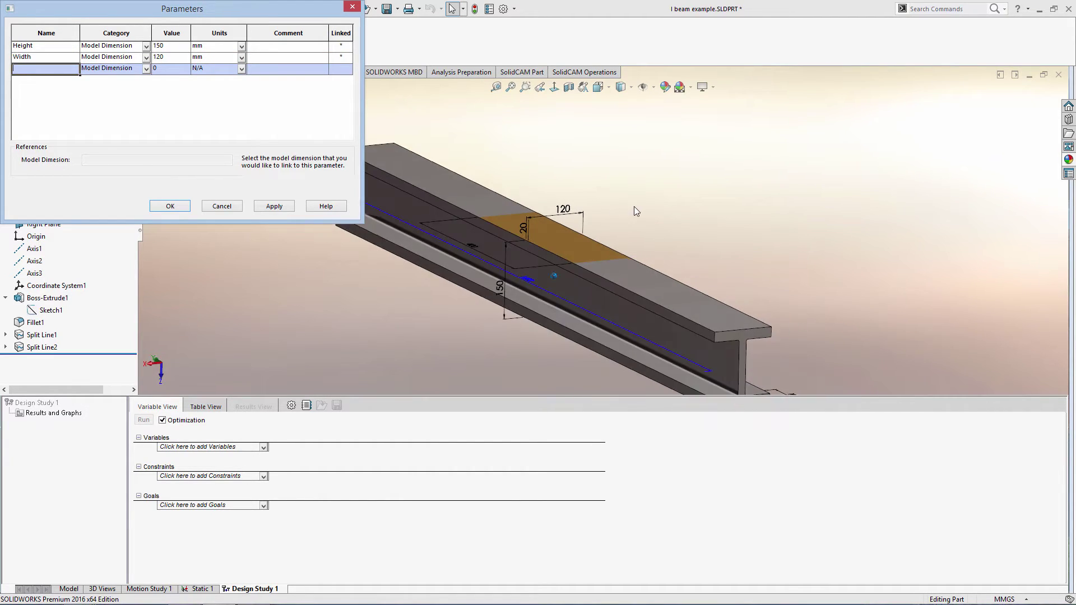
middle_click_drag(634, 206, 533, 247)
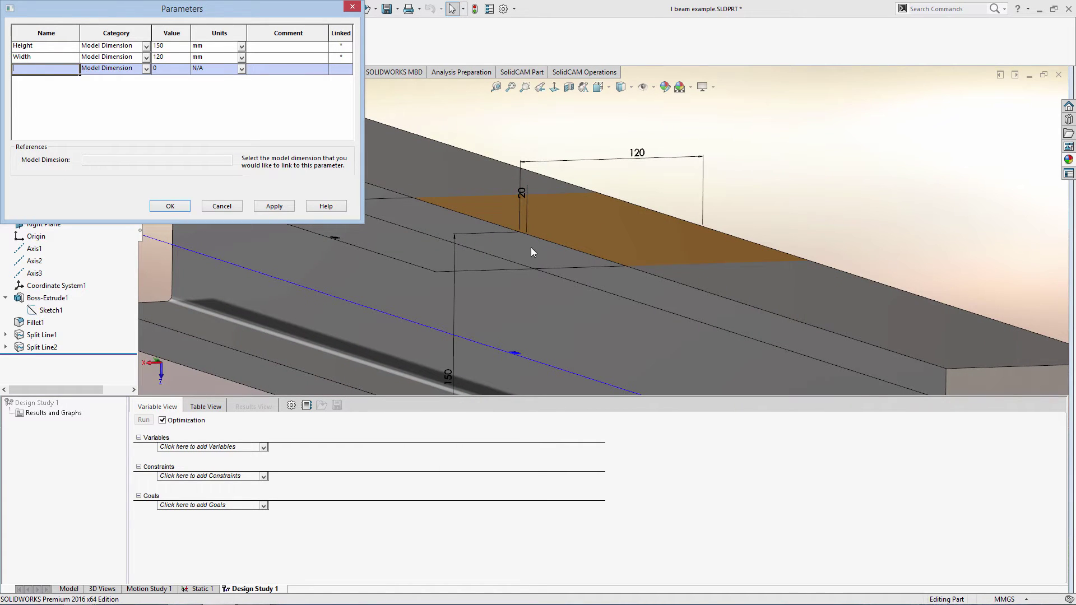
left_click(523, 193)
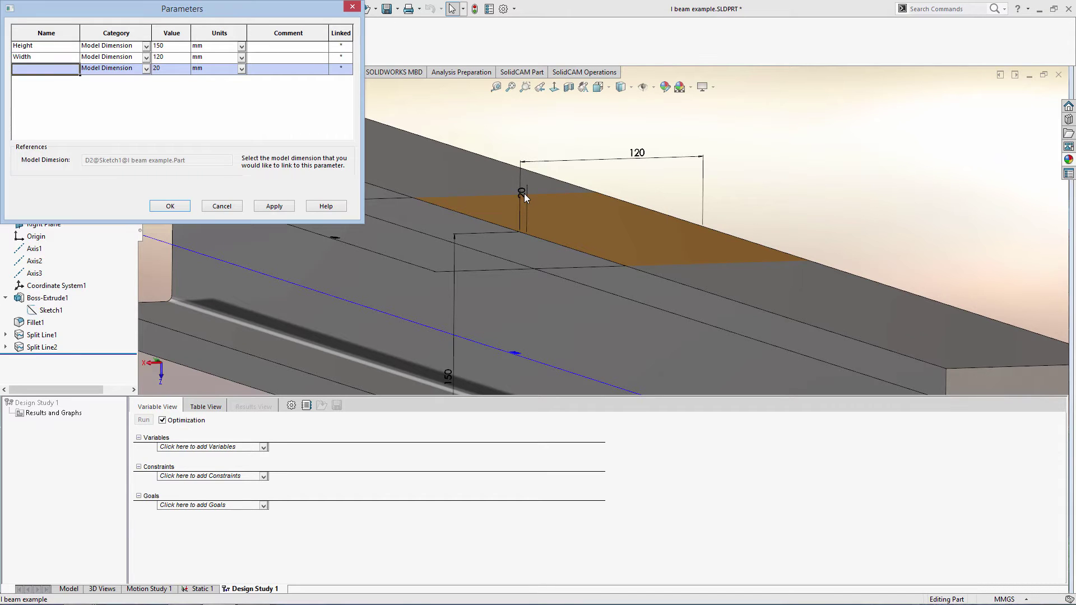
left_click(46, 67)
type("Thickness")
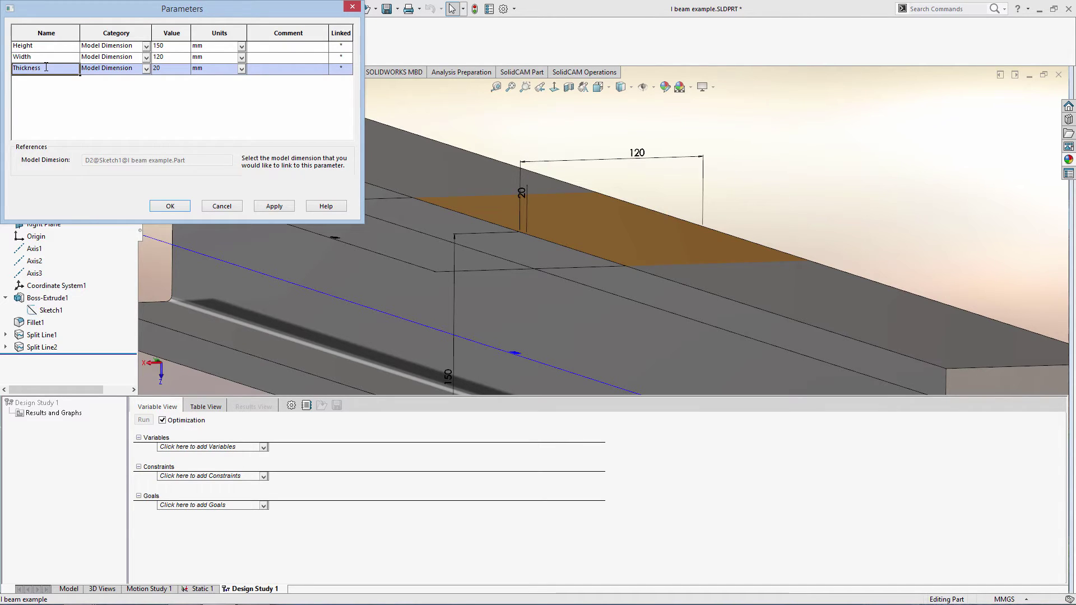
key("Tab")
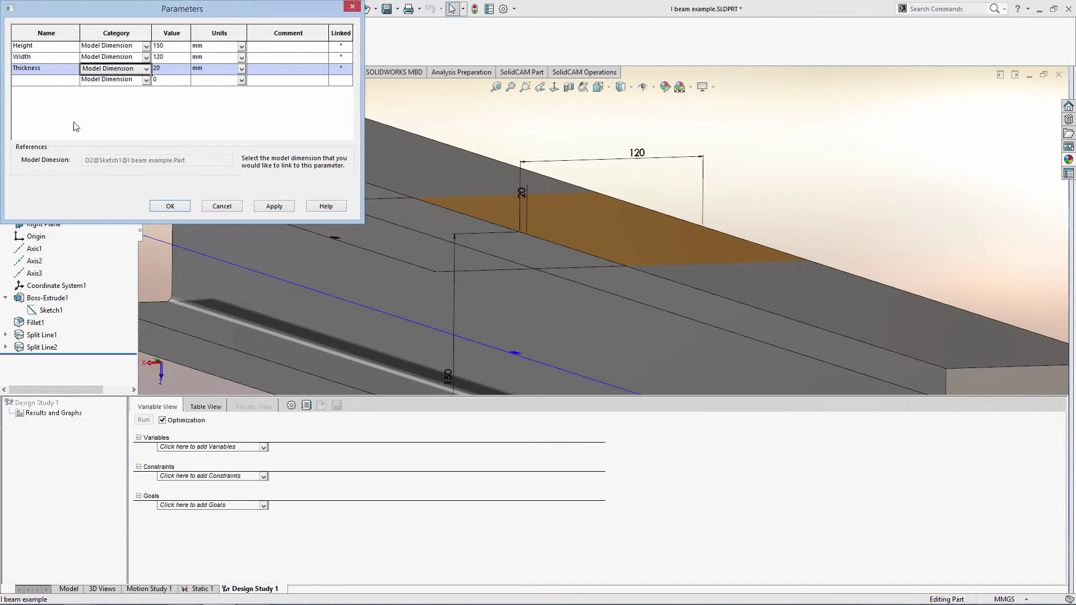
left_click(170, 206)
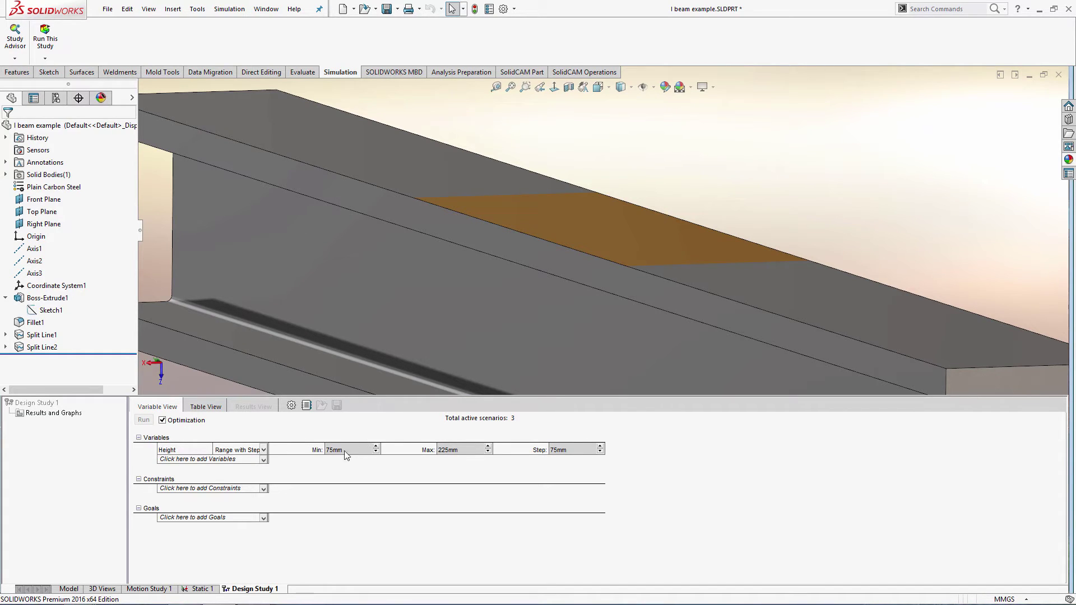
Add the Thickness and Width parameters as variables of the design study.
left_click(263, 460)
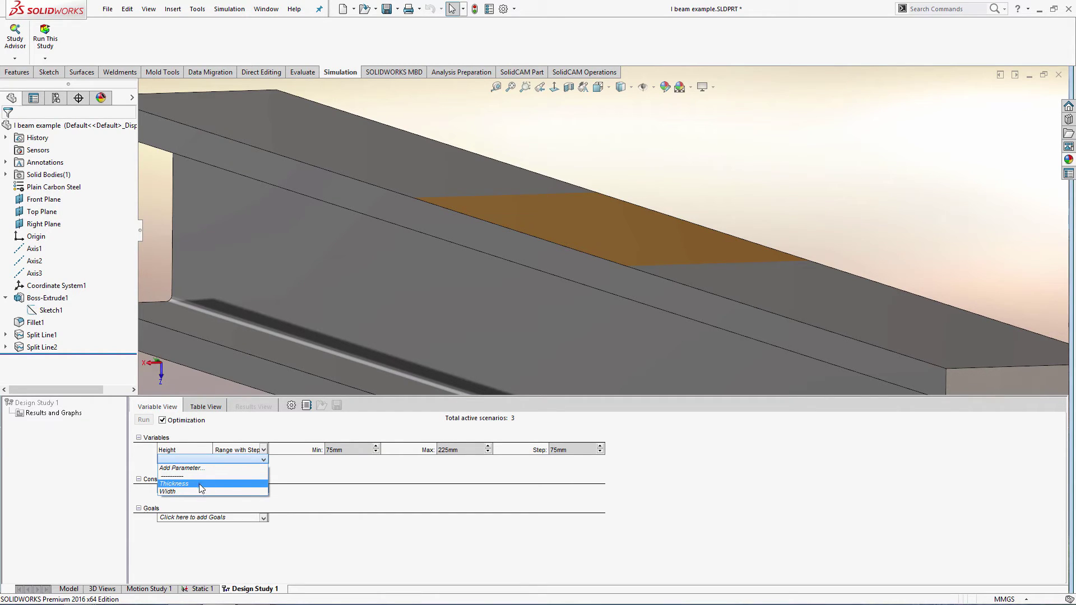
left_click(255, 484)
left_click(264, 473)
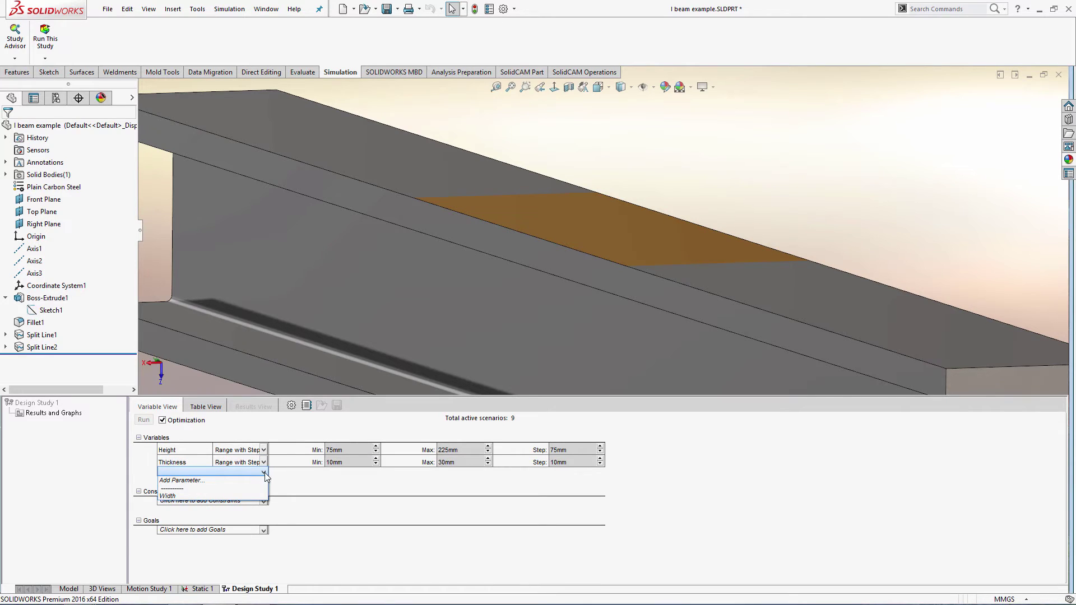
left_click(171, 497)
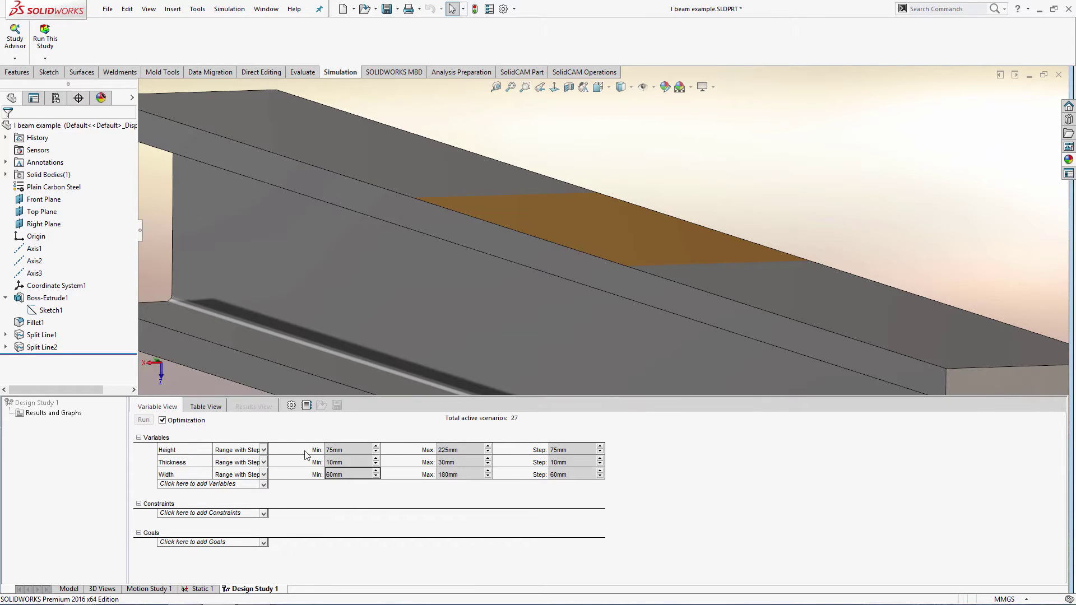
Display the Boss-Extrude1 dimensions on the model and view them along the whole beam.
scroll(489, 290, "down", 8)
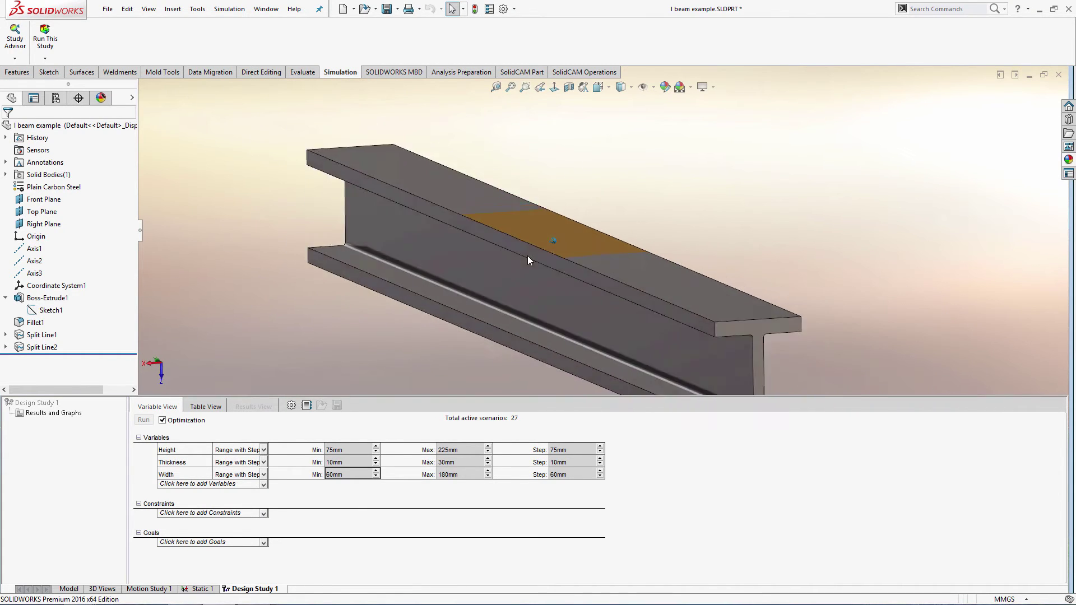
left_click(623, 274)
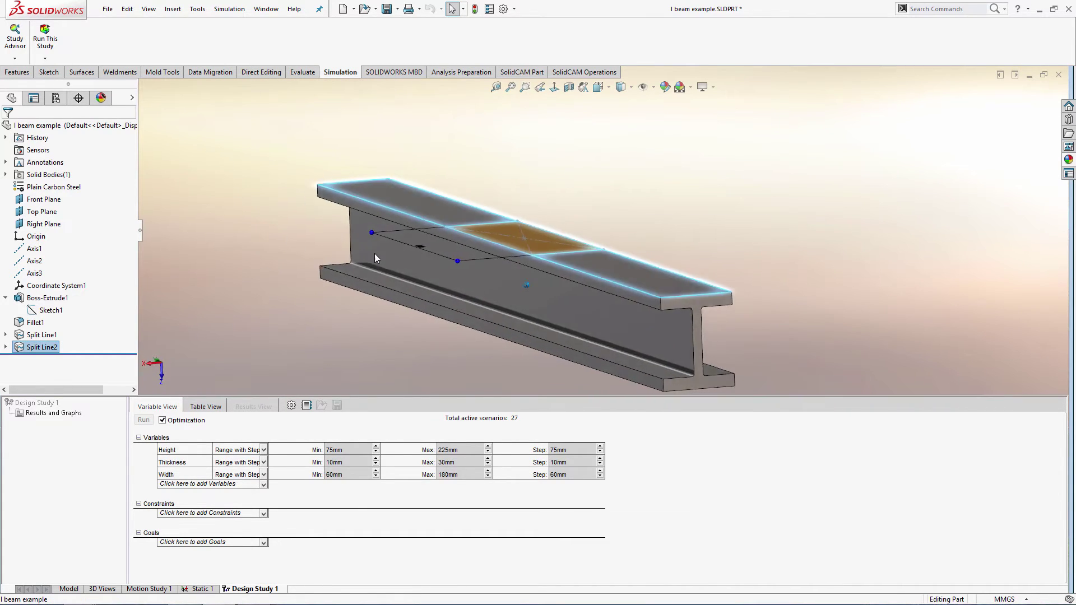
double_click(358, 237)
scroll(370, 248, "up", 6)
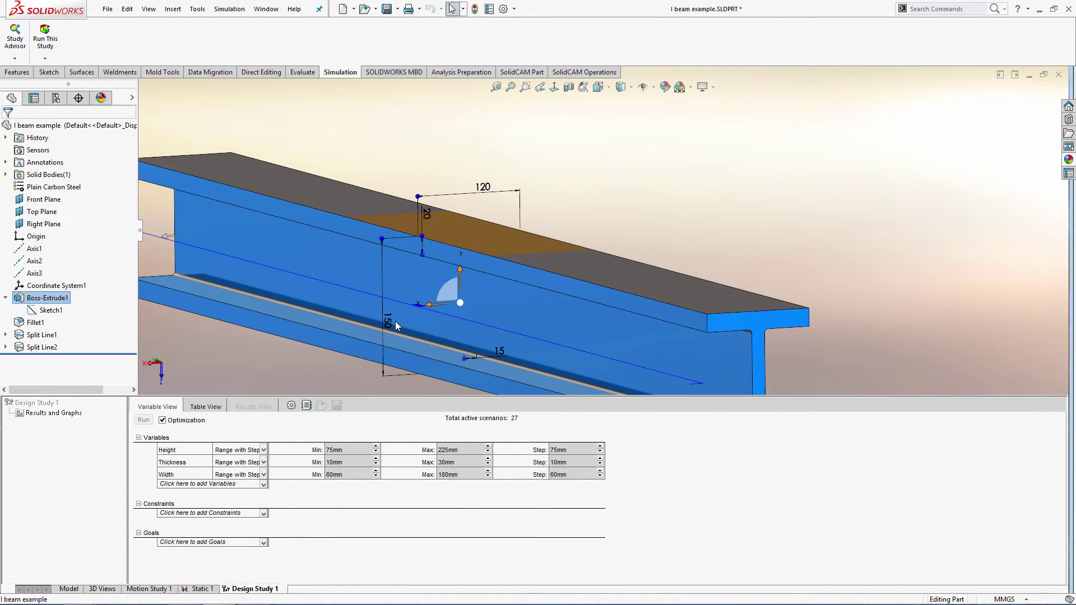
scroll(388, 322, "down", 2)
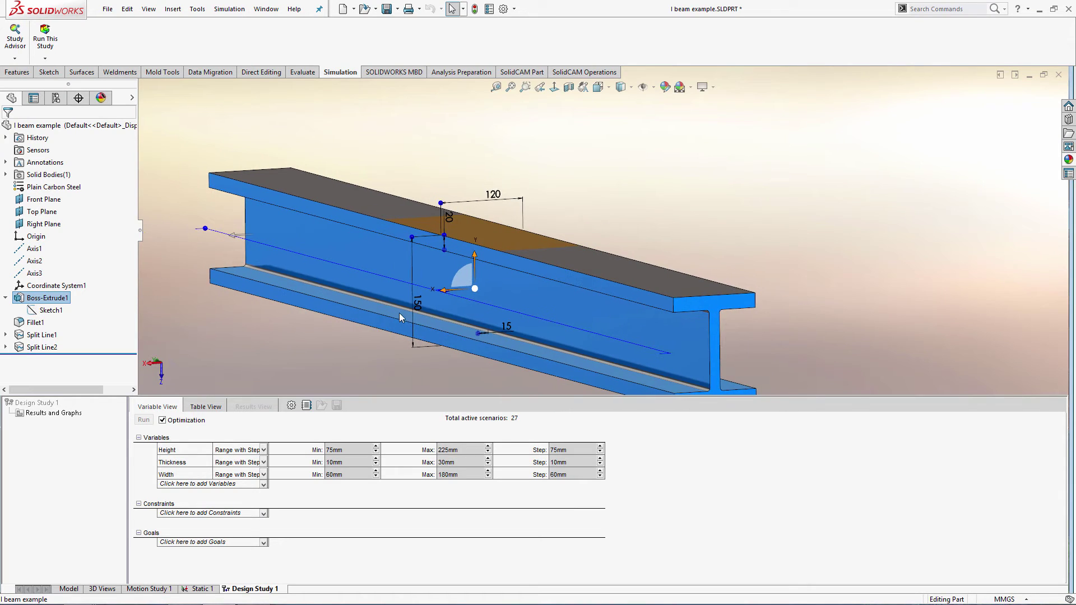
scroll(619, 336, "down", 2)
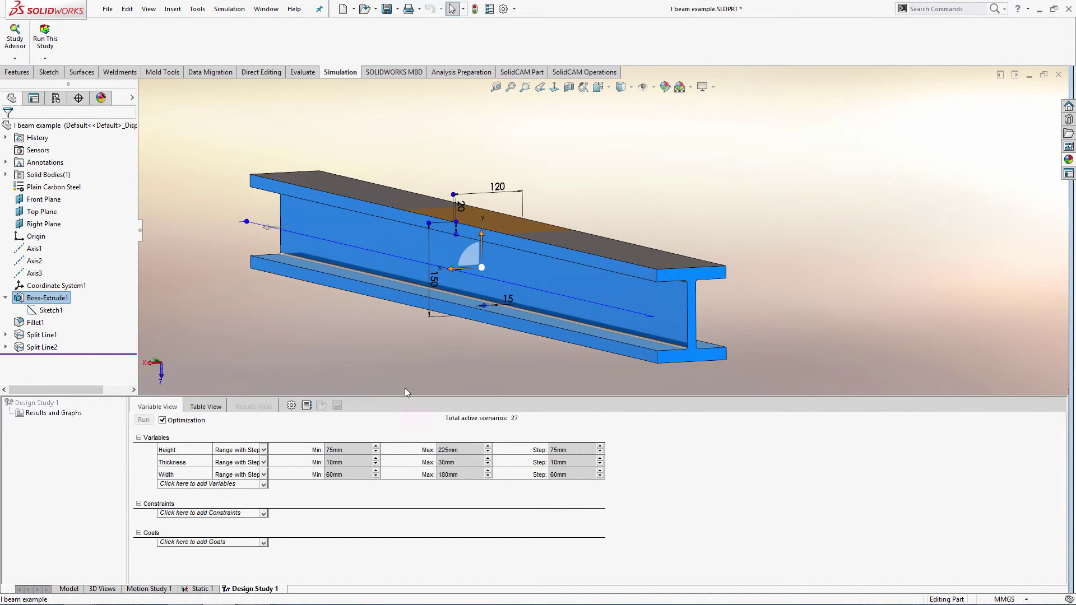
Set the Height variable's range to a minimum of 140 mm and a maximum of 240 mm.
left_click(348, 450)
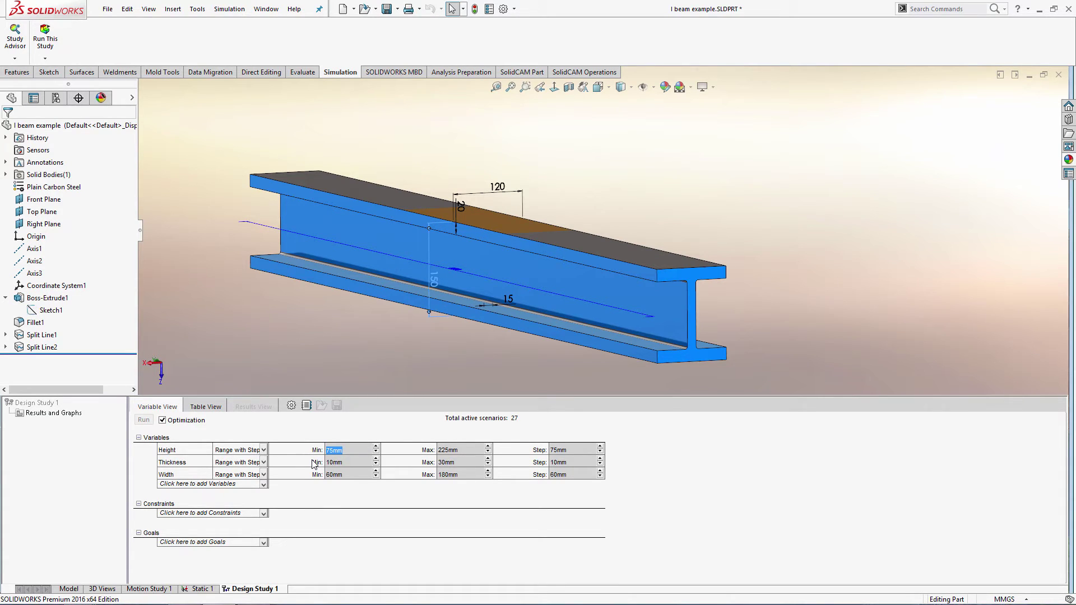
type("140")
left_click(470, 451)
double_click(452, 451)
key("End")
double_click(466, 450)
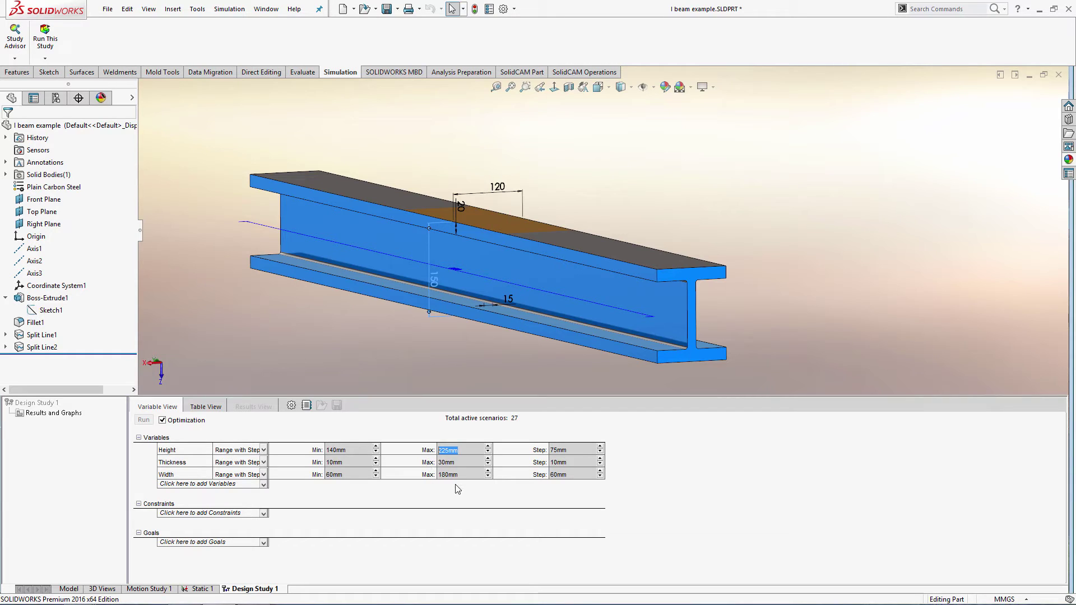
type("240")
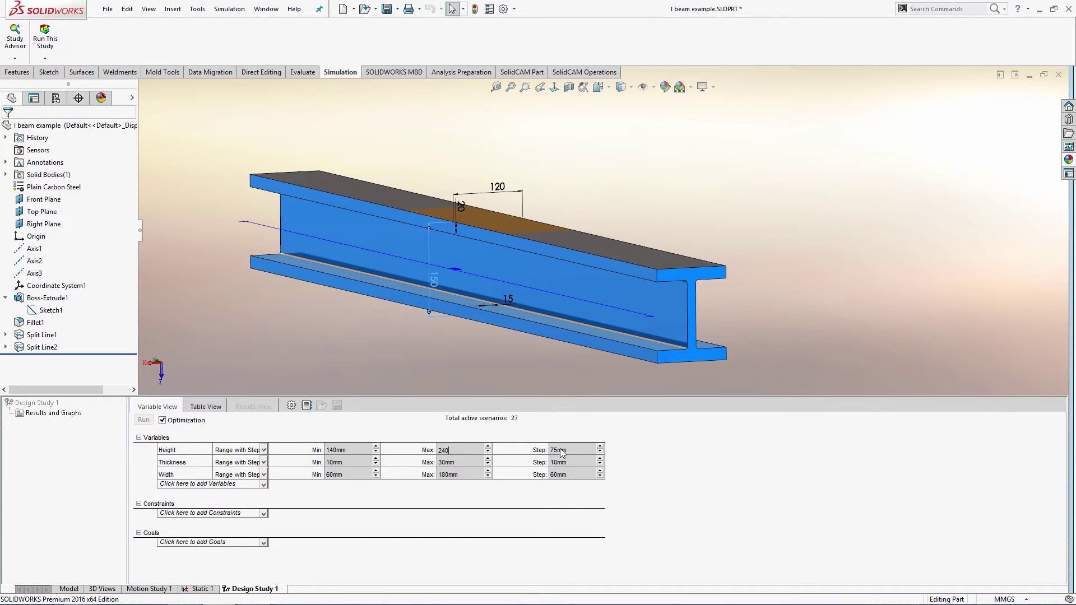
left_click(345, 460)
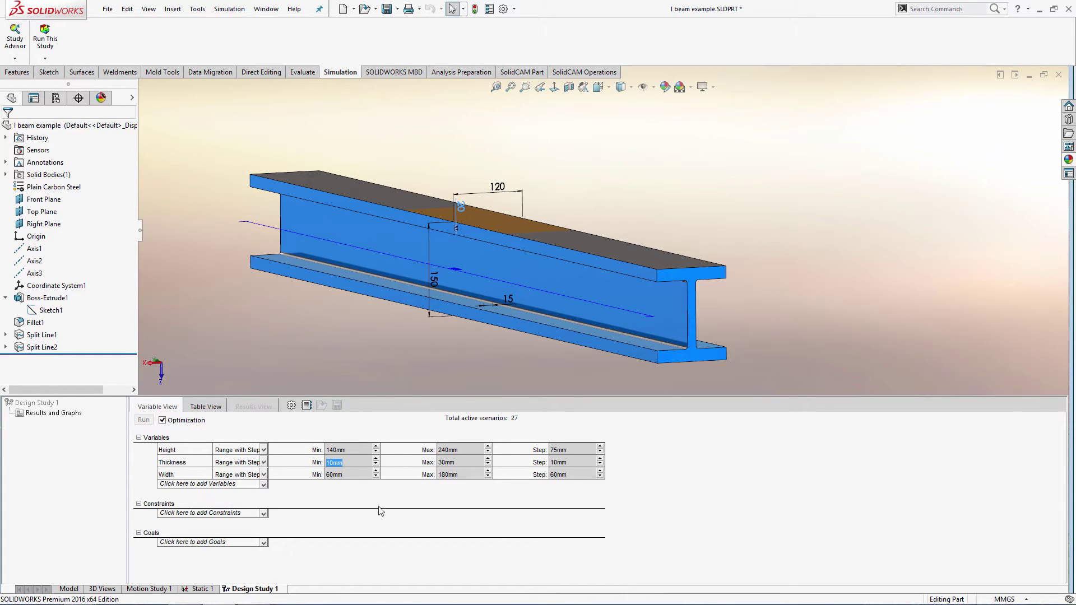
Set the Thickness variable's minimum to 20 mm and its step to 5 mm.
left_click(349, 461)
left_click_drag(343, 463, 320, 463)
type("2")
left_click(460, 462)
left_click(468, 463)
left_click(600, 465)
left_click(599, 465)
left_click(599, 464)
left_click(600, 465)
left_click(600, 465)
Set the Width variable's range to a minimum of 110 mm and a maximum of 200 mm.
left_click(350, 475)
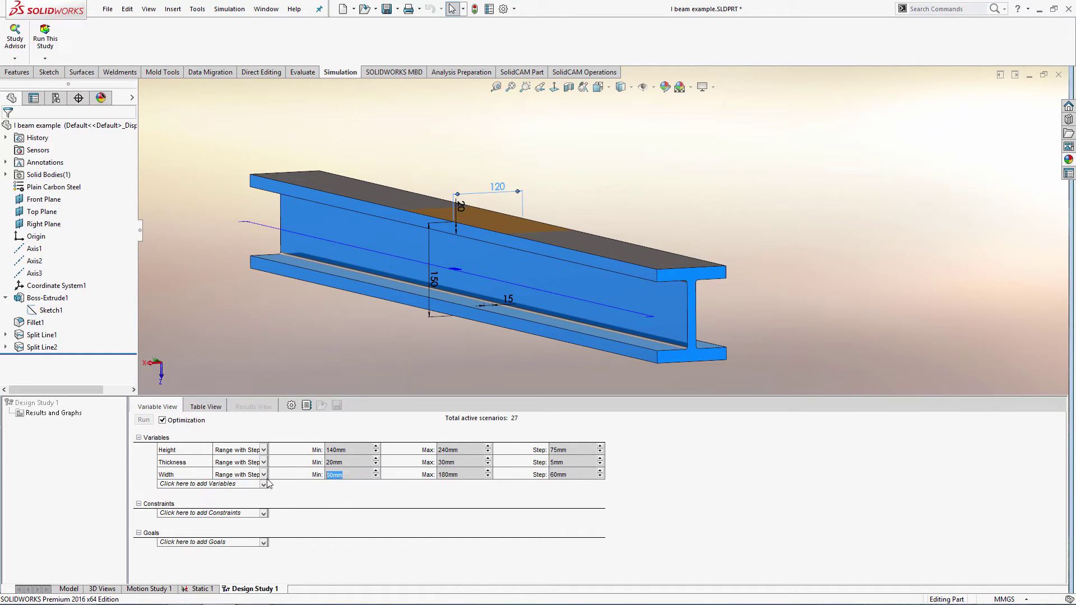
type("1010")
left_click(455, 475)
type("200")
left_click(462, 463)
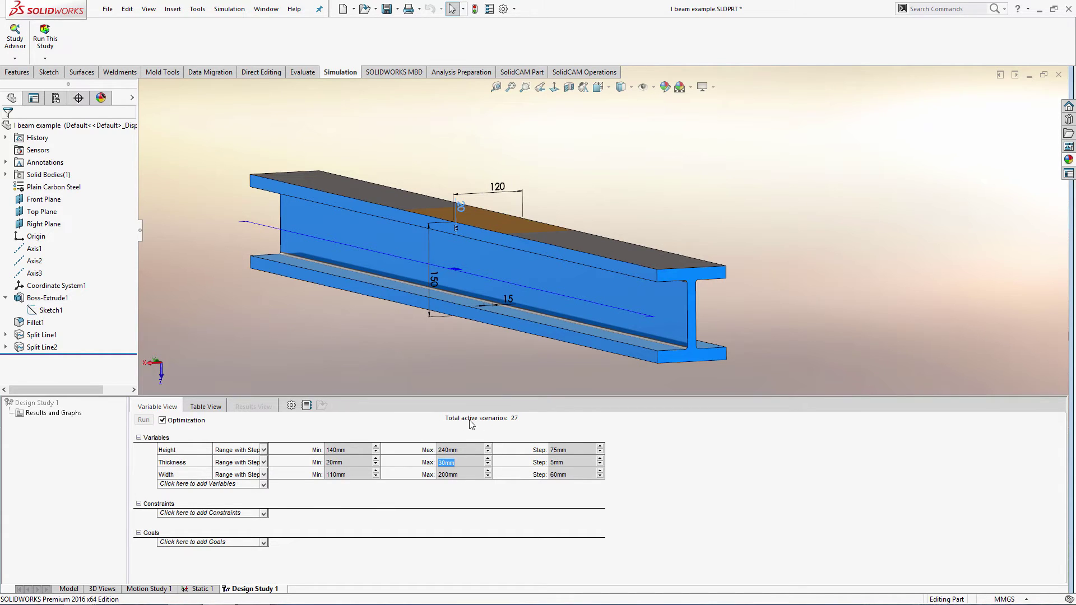
Set the Width variable's step to 10 mm.
left_click(573, 475)
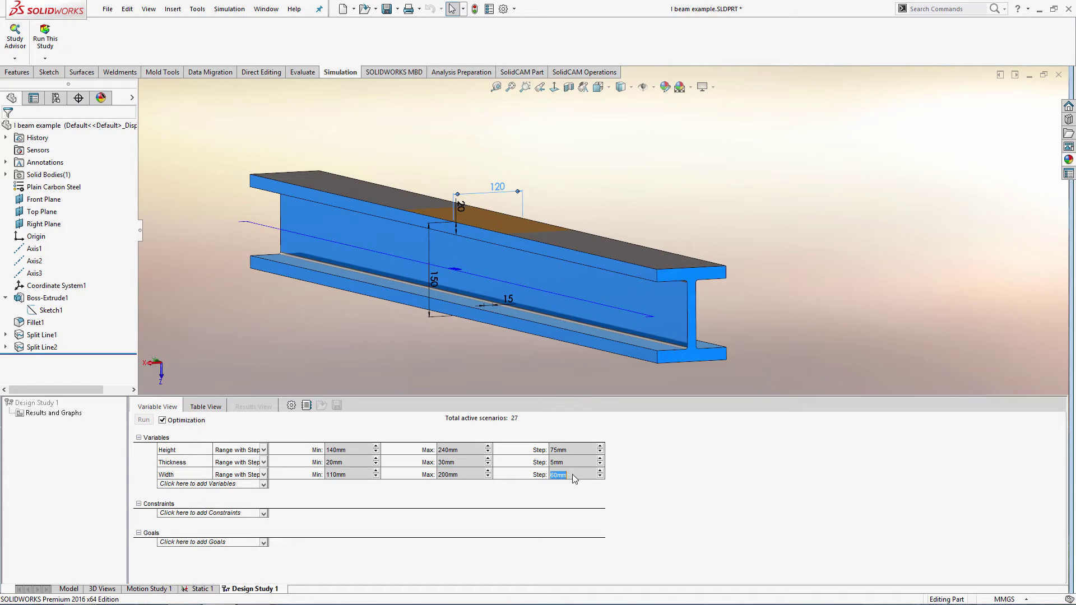
left_click(600, 477)
left_click(601, 477)
left_click(600, 477)
key("ctrl+a")
type("10")
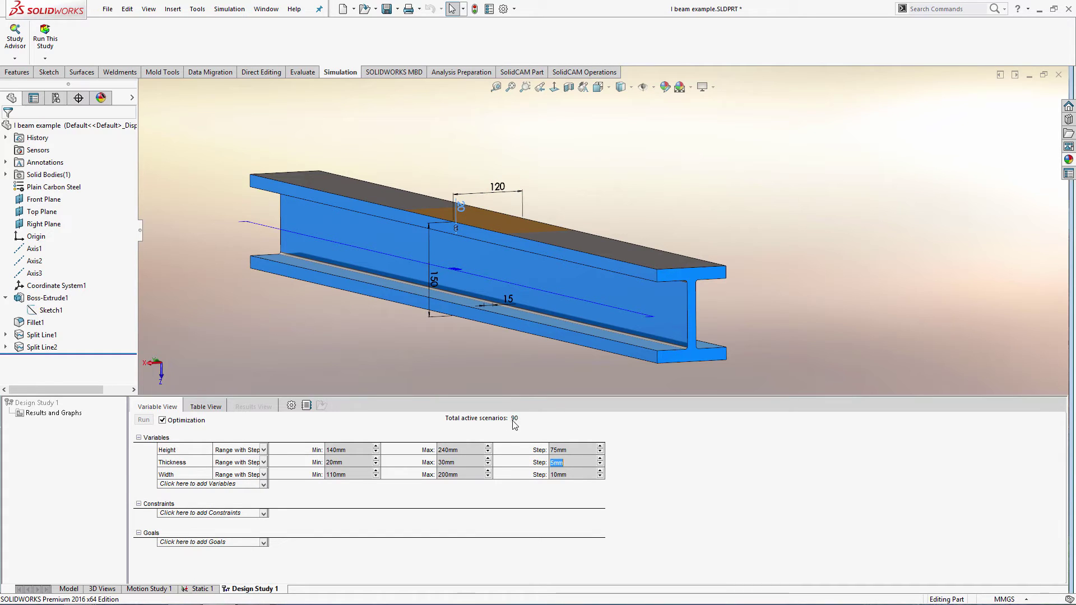
Try a step of 5 mm for the Width variable and restore it to 10 mm.
left_click(567, 475)
type("5")
left_click(564, 462)
left_click(575, 475)
type("10")
left_click(571, 459)
left_click(574, 476)
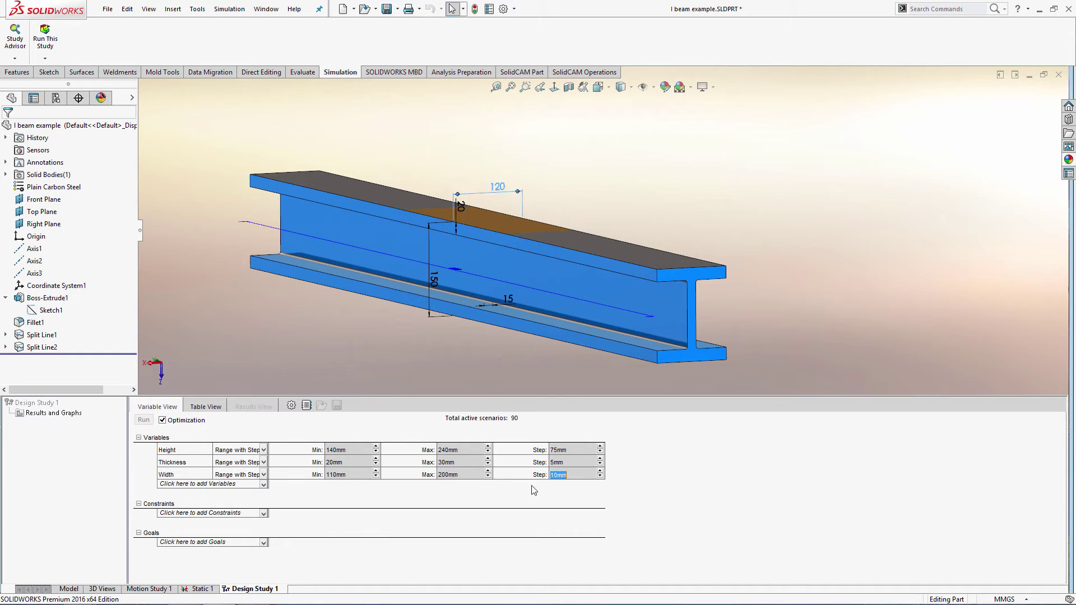
Change the Width variable's step to 20 mm.
left_click(464, 475)
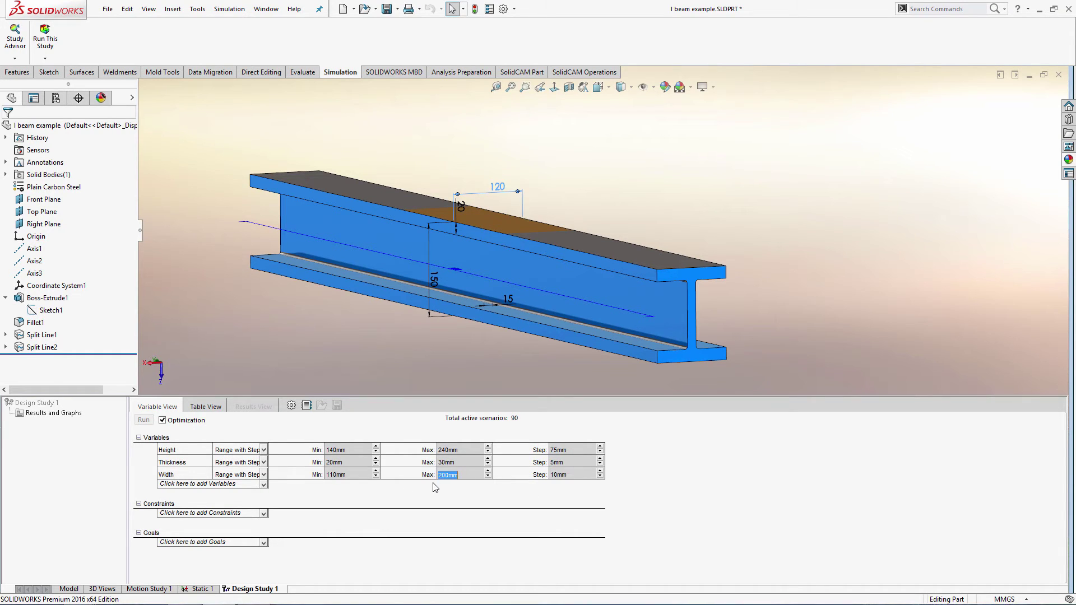
left_click(575, 475)
type("2")
Start a new sensor for the study's constraints and set its sensor type to Simulation Data.
left_click(264, 513)
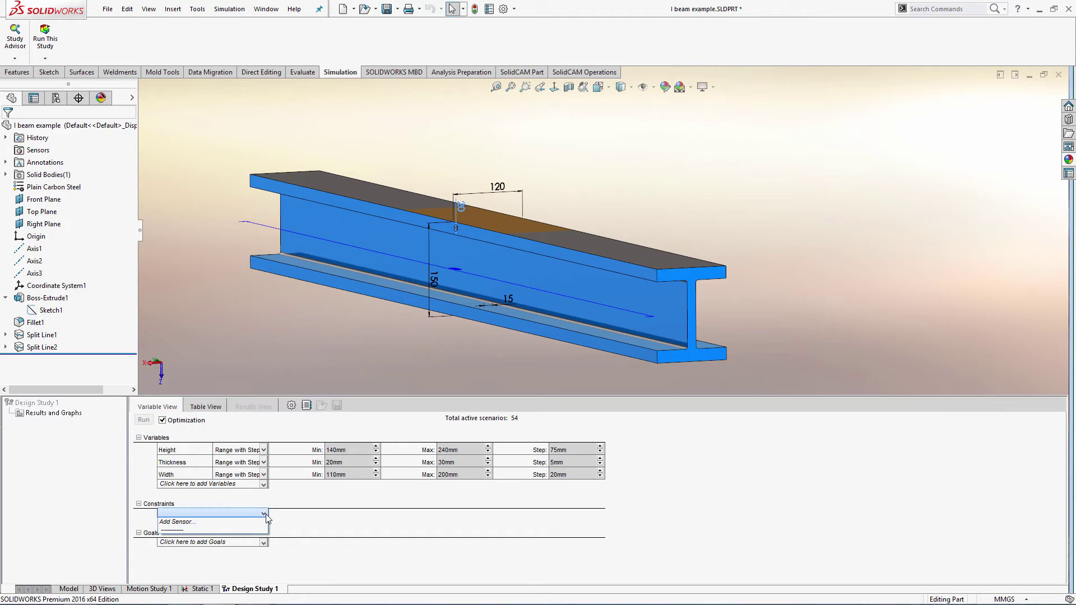
left_click(218, 523)
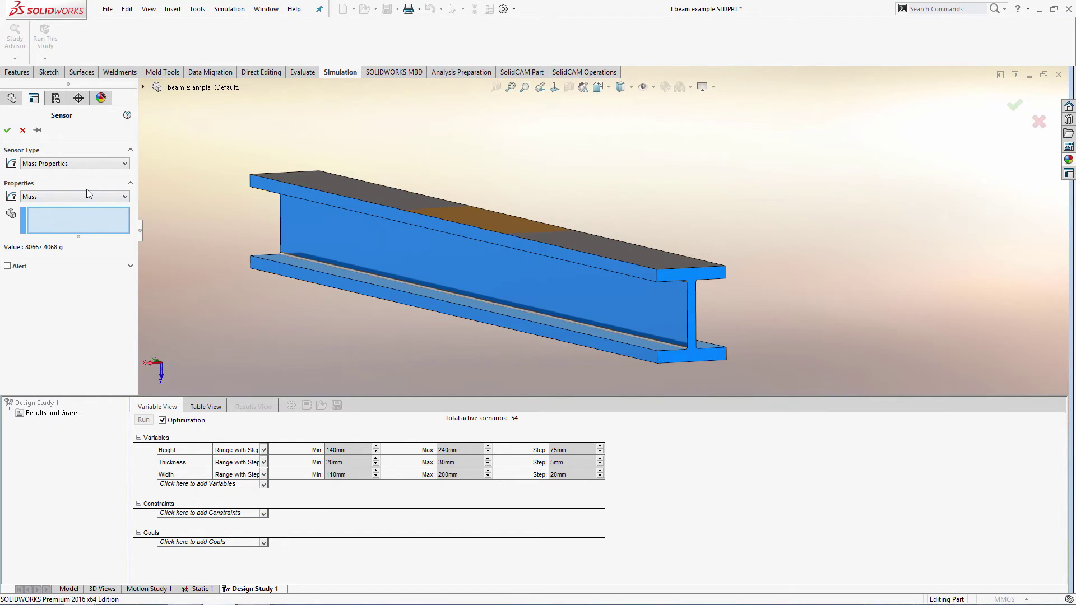
left_click(87, 164)
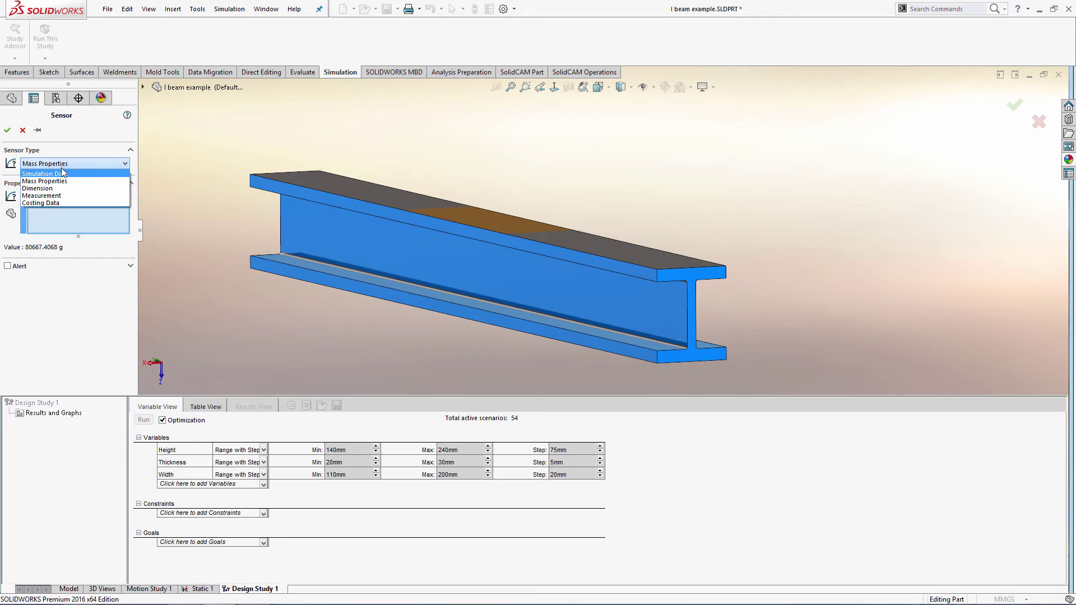
left_click(67, 164)
left_click(67, 165)
left_click(58, 178)
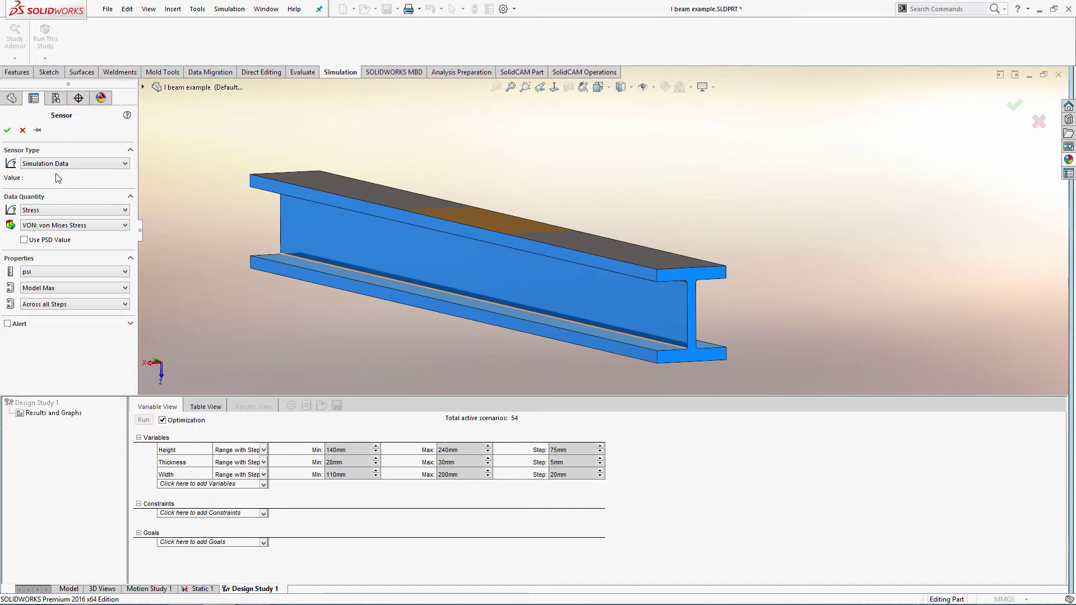
Make the constraint sensor monitor the model's minimum Factor of Safety and accept it.
left_click(65, 210)
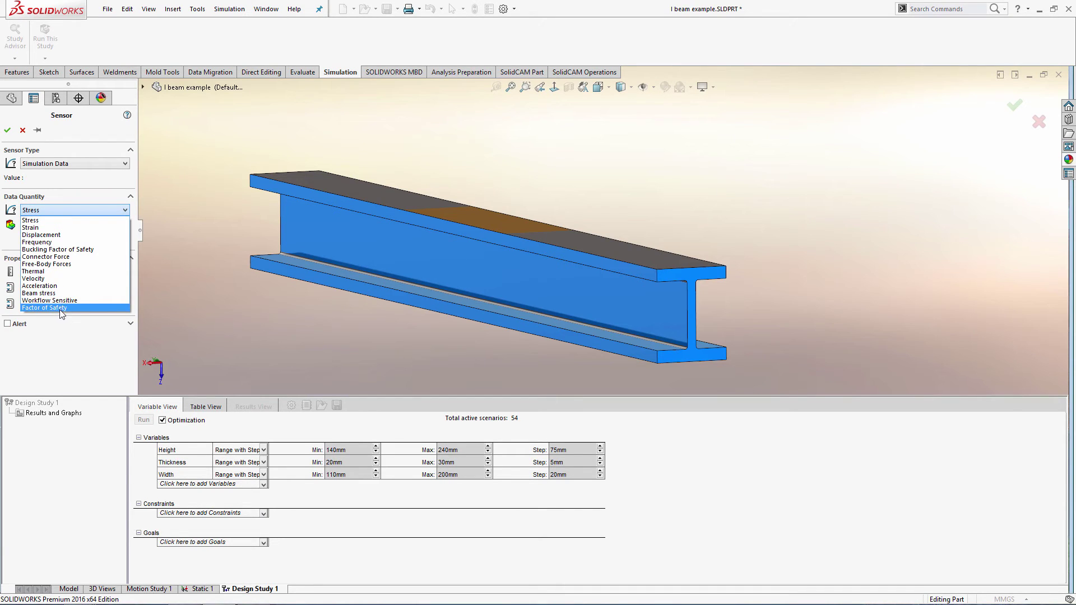
left_click(59, 308)
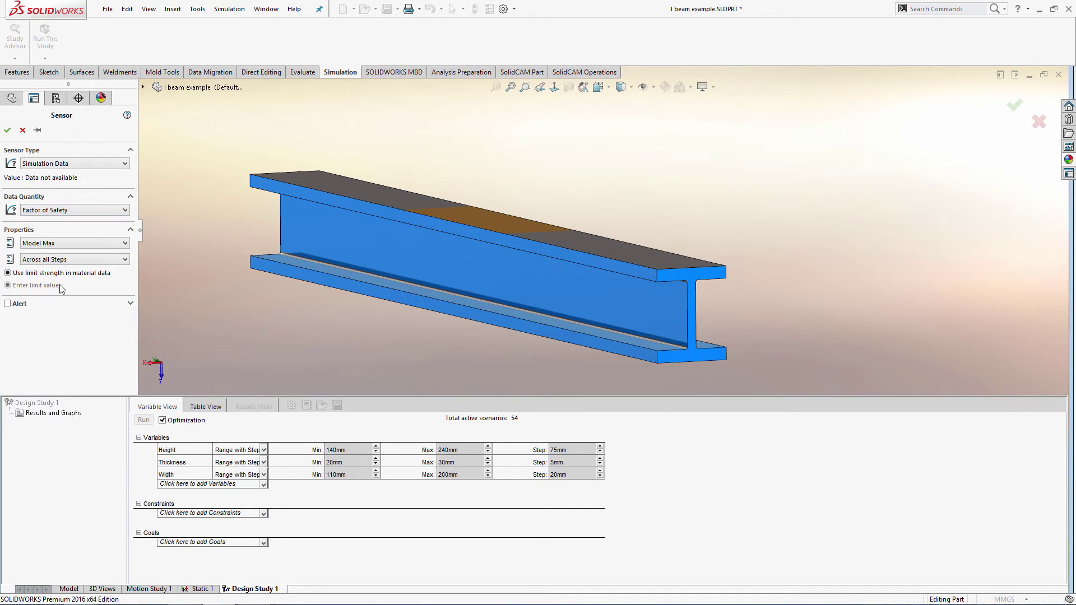
left_click(60, 243)
left_click(56, 262)
left_click(7, 130)
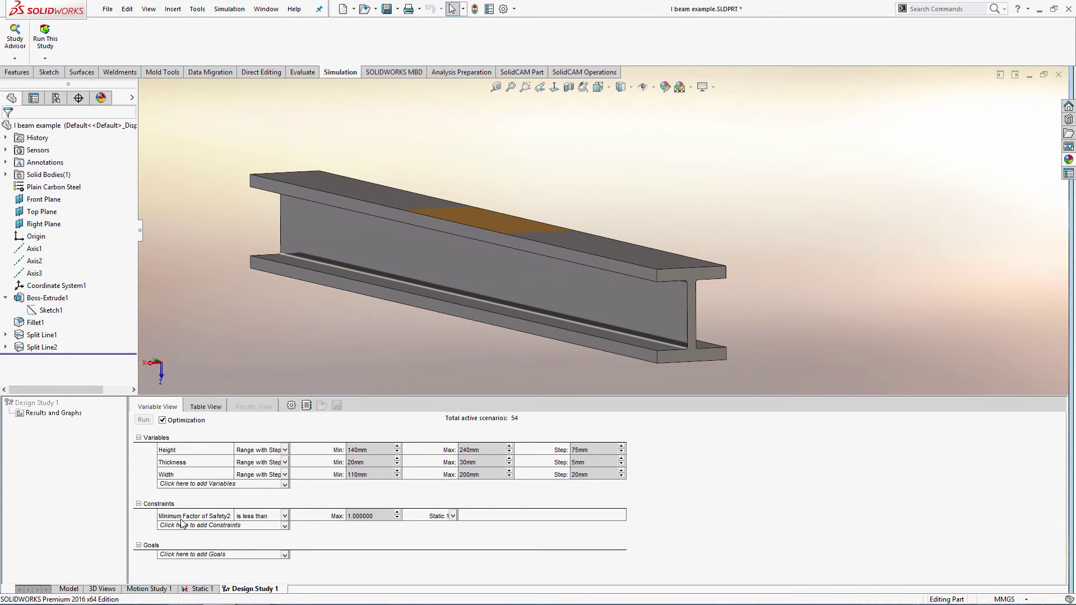
Require the minimum factor of safety constraint to be greater than 2.
left_click(285, 516)
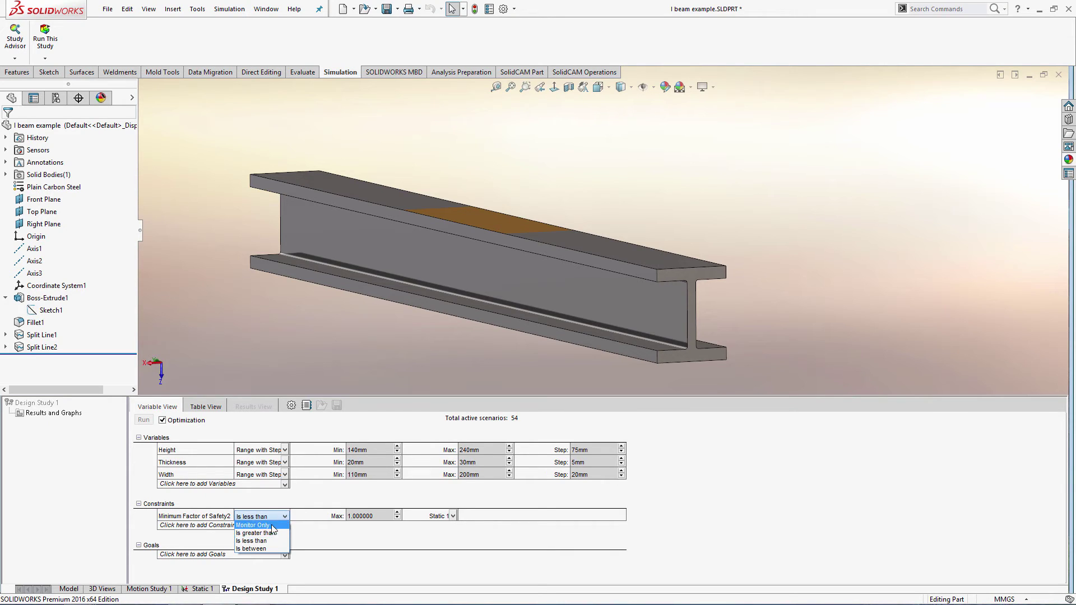
left_click(279, 535)
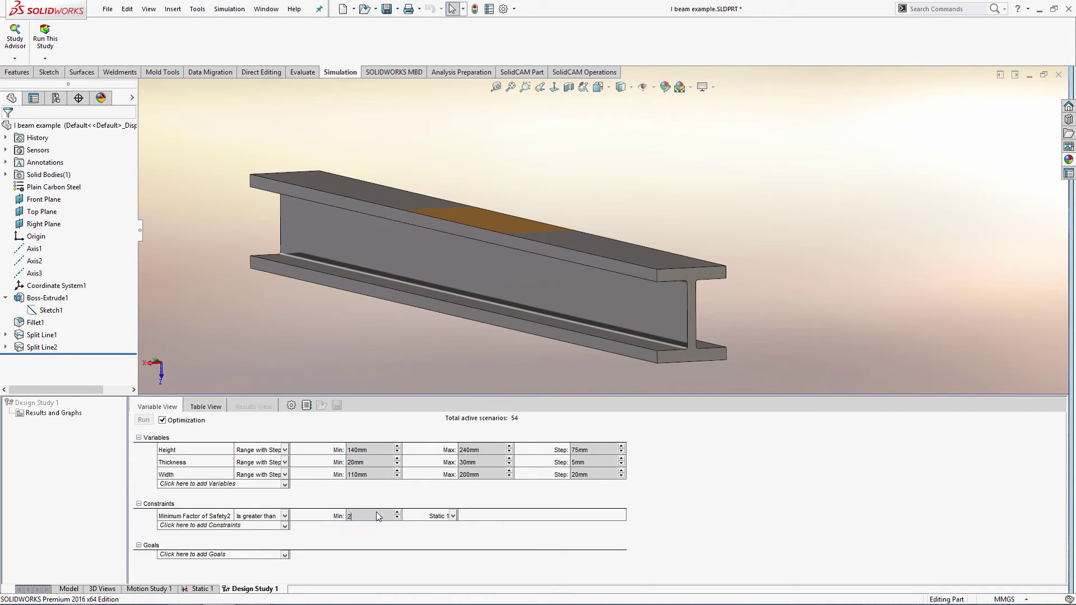
left_click(487, 505)
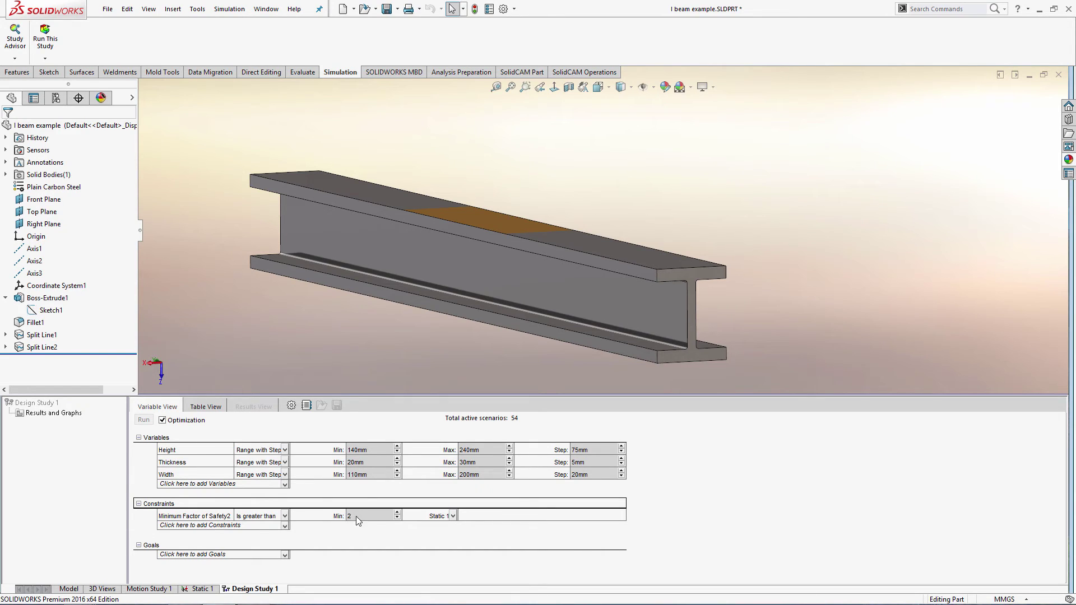
Start a new sensor for the study's goals with type Mass Properties and property Mass.
left_click(188, 555)
left_click(184, 564)
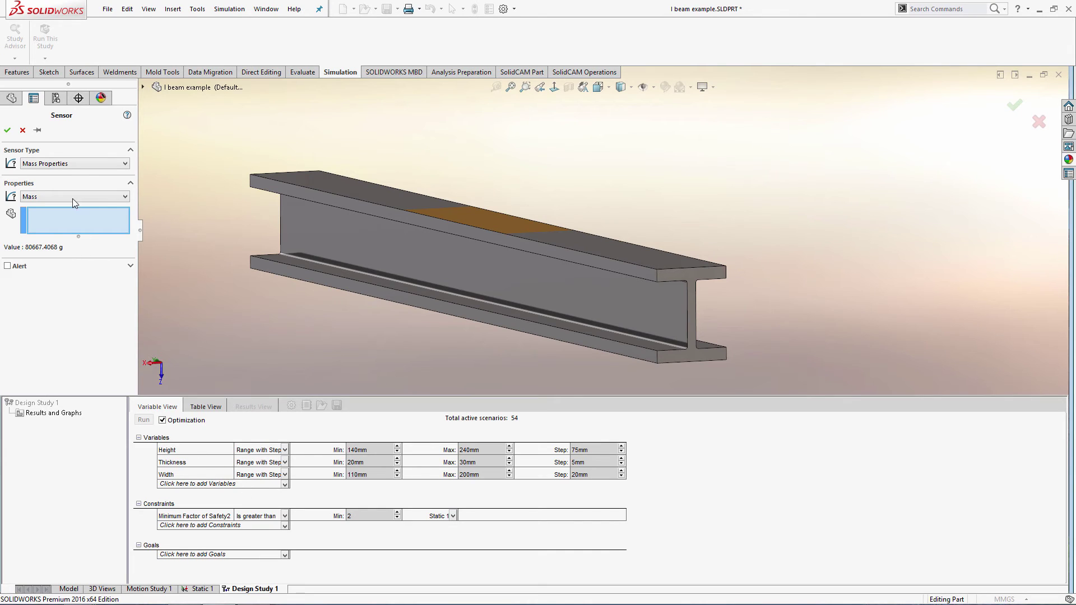
left_click(74, 163)
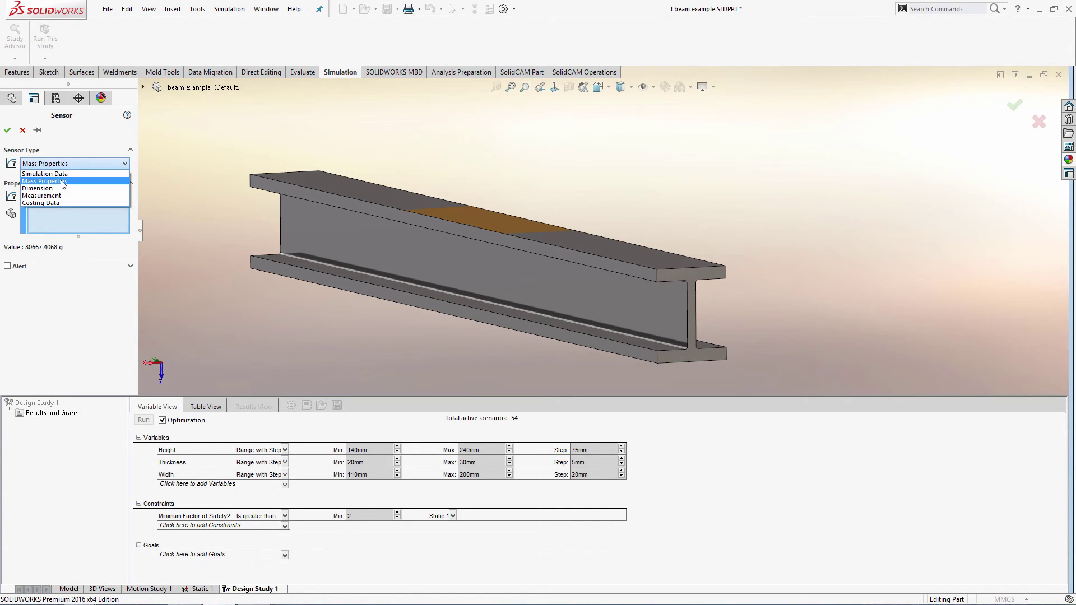
left_click(61, 180)
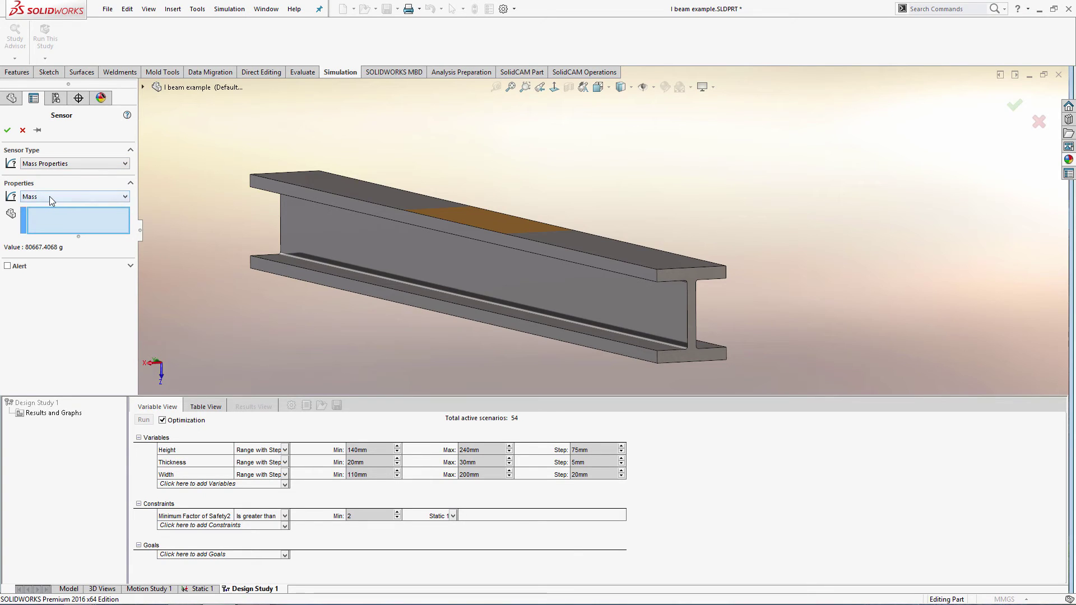
left_click(50, 198)
left_click(49, 196)
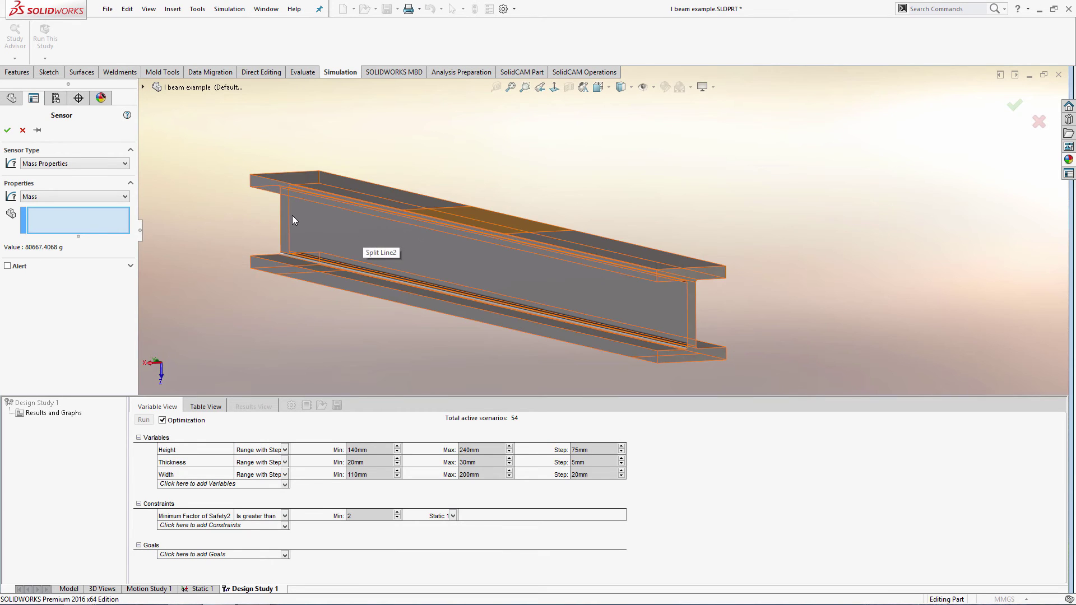
Select the whole beam body for the mass sensor and accept it as a goal.
key("Up")
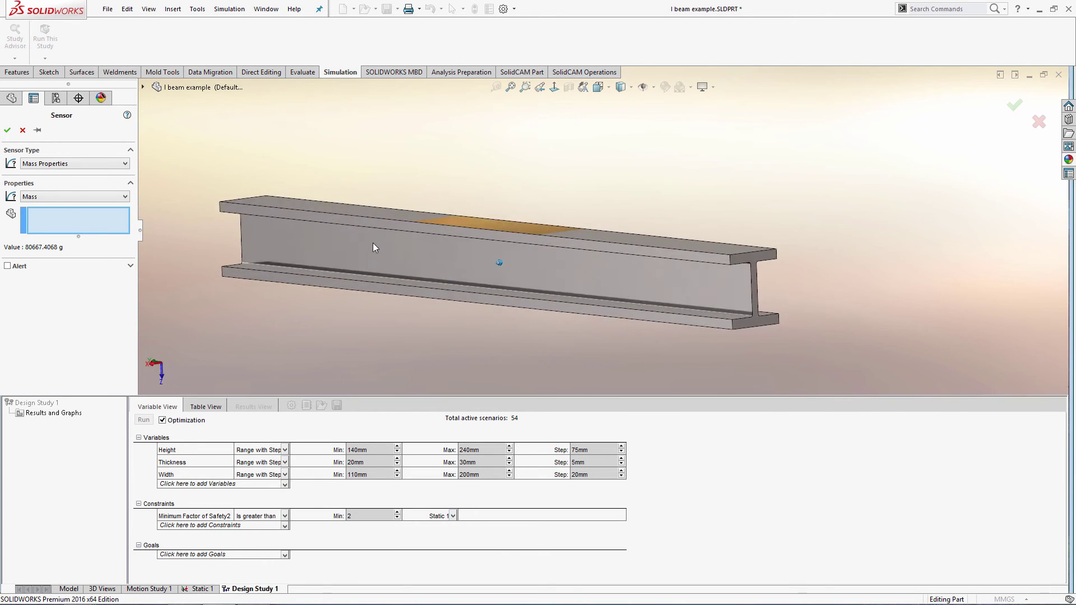
key("Left")
key("Left")
key("Left")
key("Left")
key("Left")
key("Left")
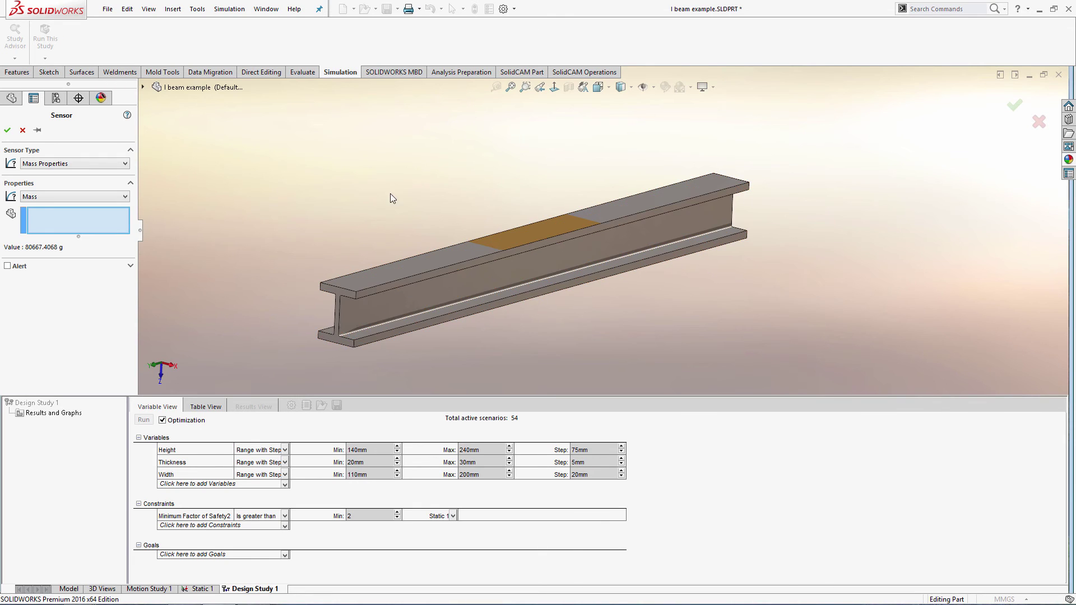
left_click(415, 273)
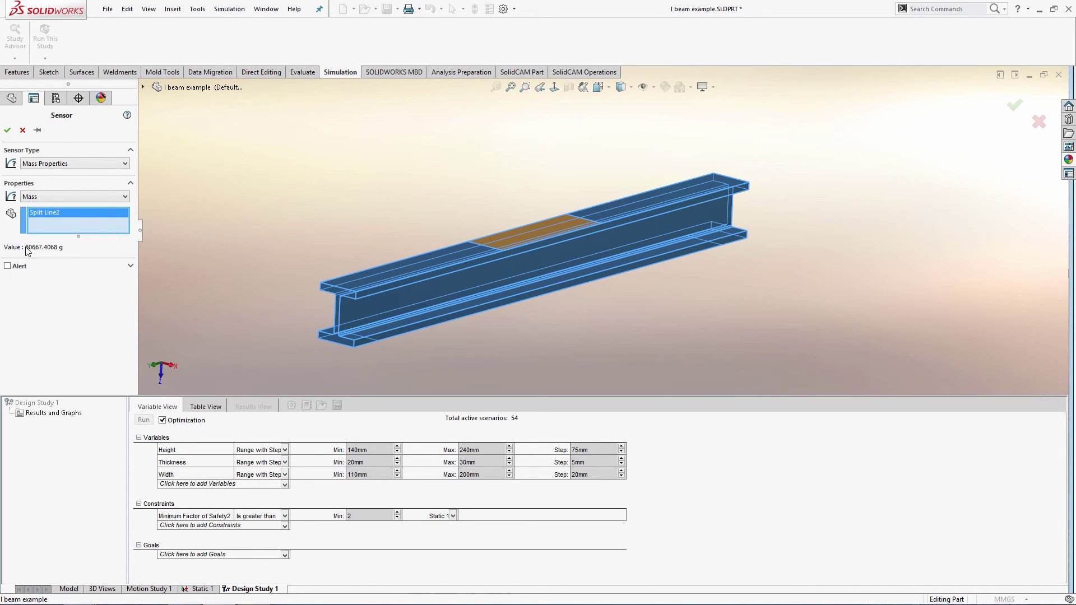
left_click(8, 130)
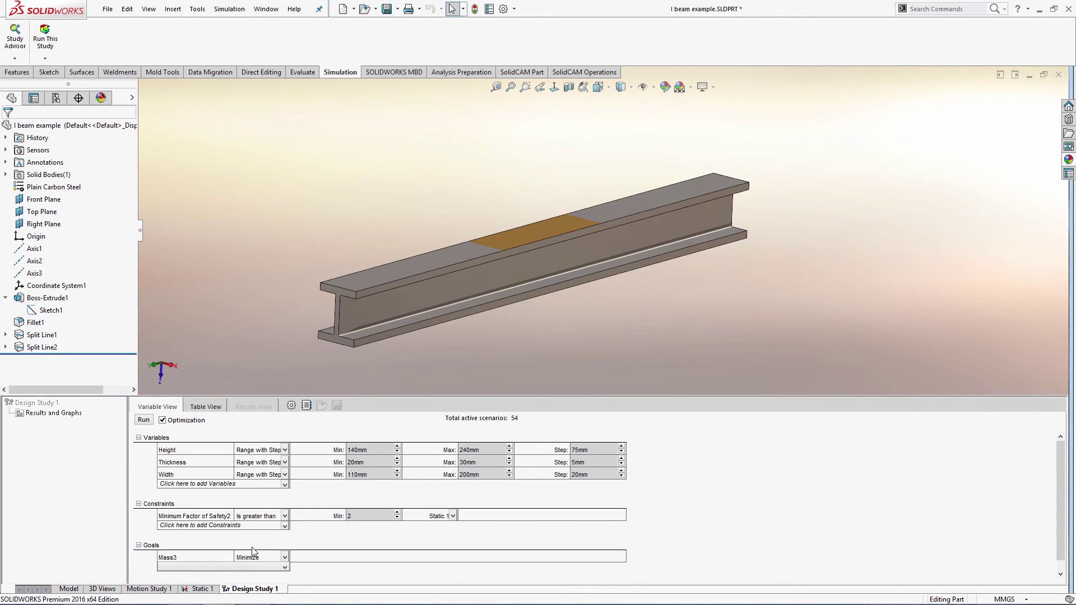
Set the mass goal to Minimize and run the design study.
left_click(285, 558)
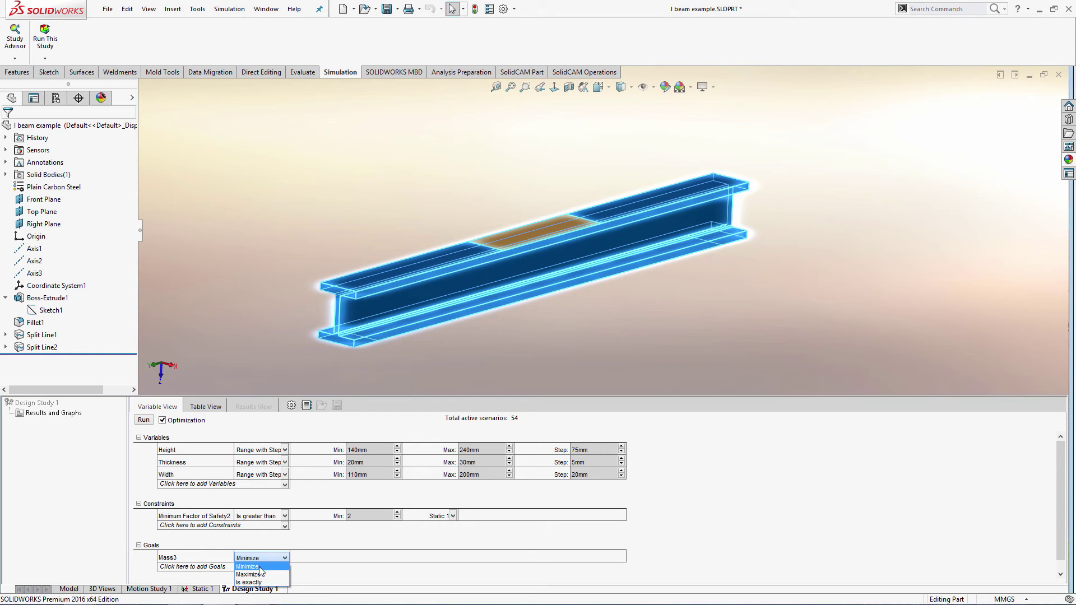
left_click(260, 567)
left_click(475, 360)
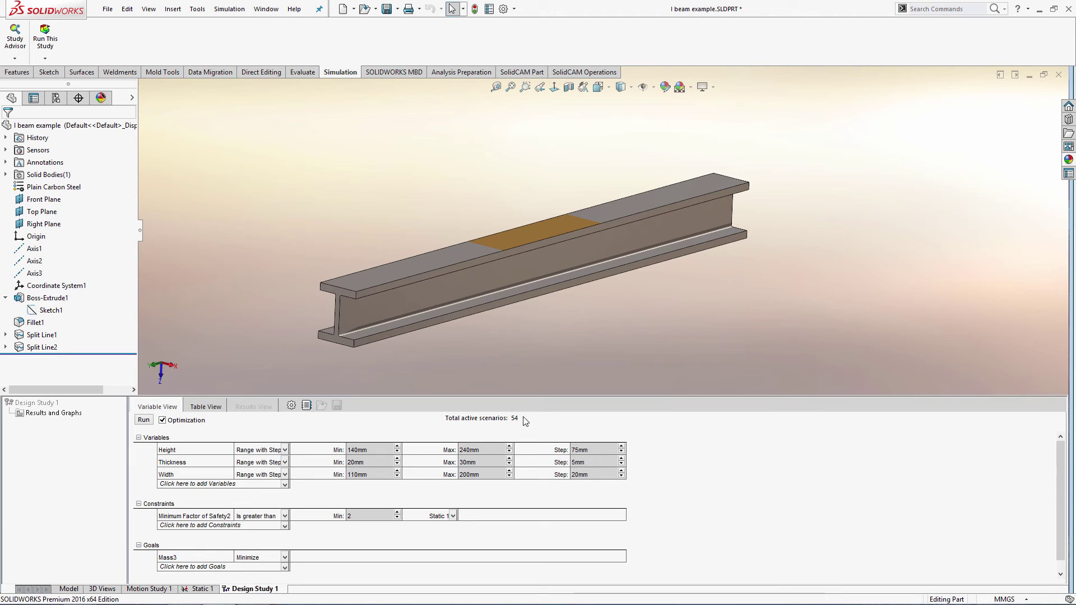
left_click(144, 420)
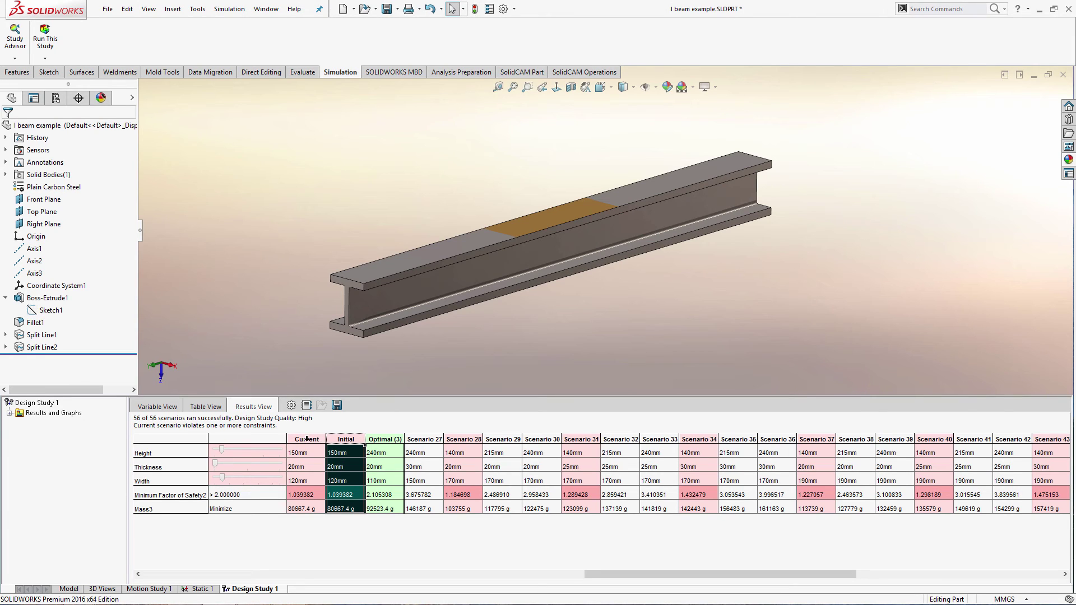
Look through the scenario results and apply the Optimal scenario to the beam model.
left_click_drag(626, 573, 1002, 477)
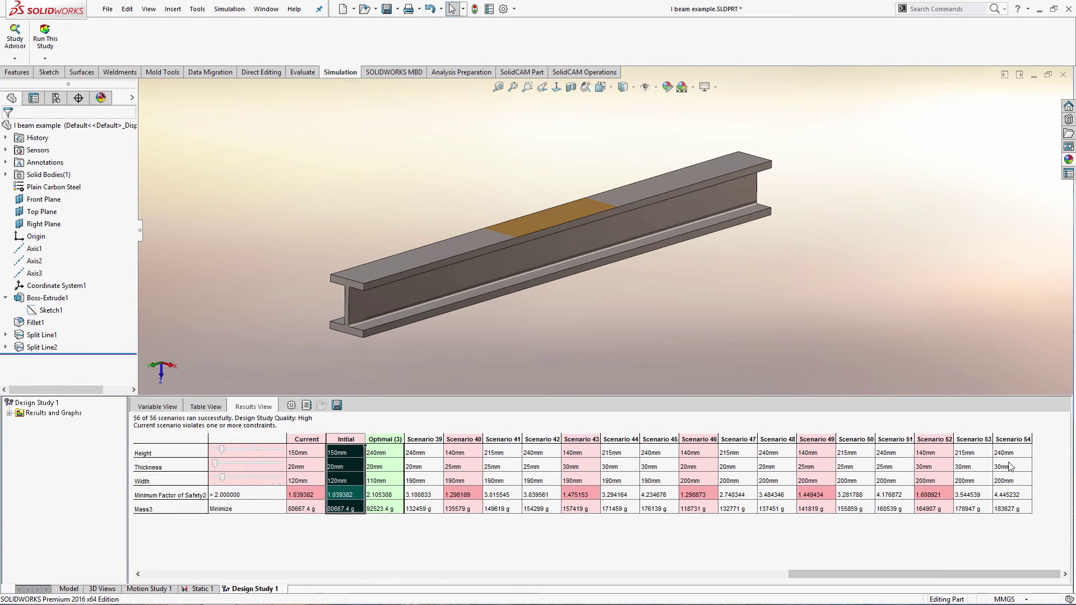
left_click_drag(942, 573, 964, 574)
left_click_drag(901, 571, 457, 589)
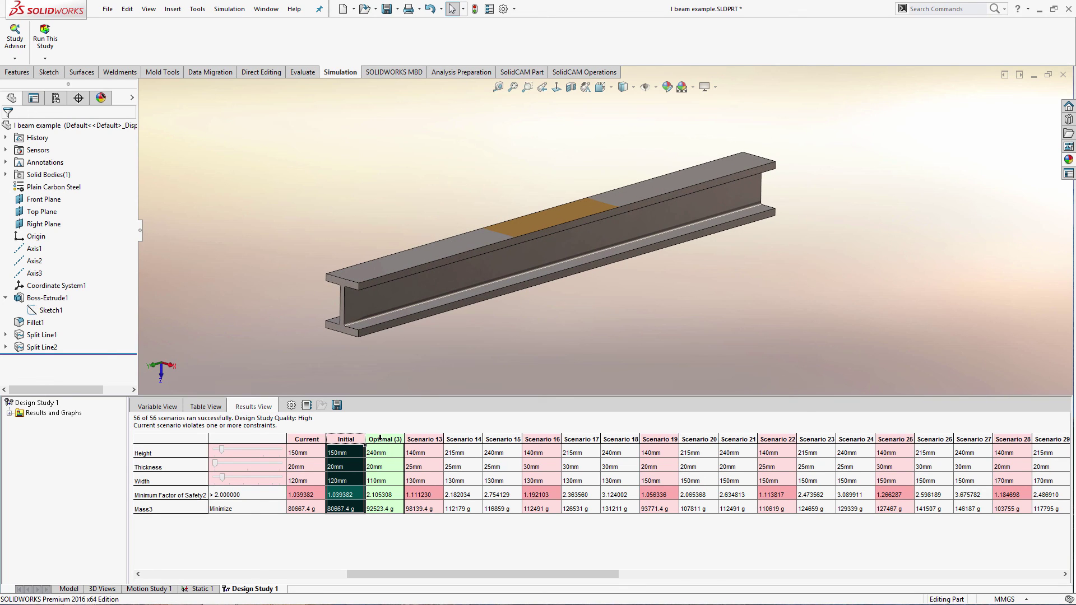
left_click(380, 439)
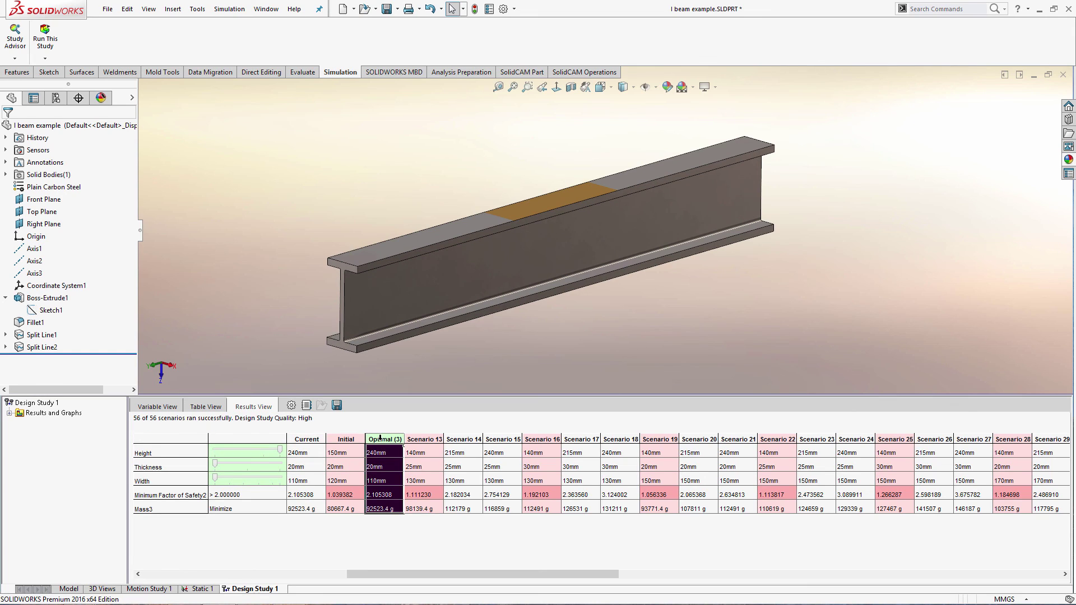